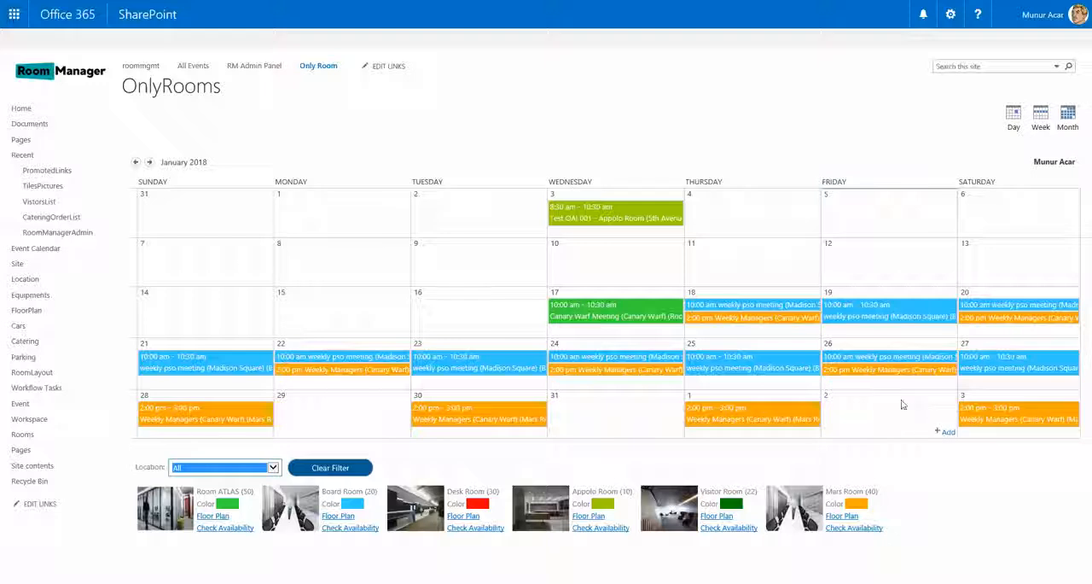
- Open the Rooms library from the site contents and view the form for adding a new room picture
click(951, 14)
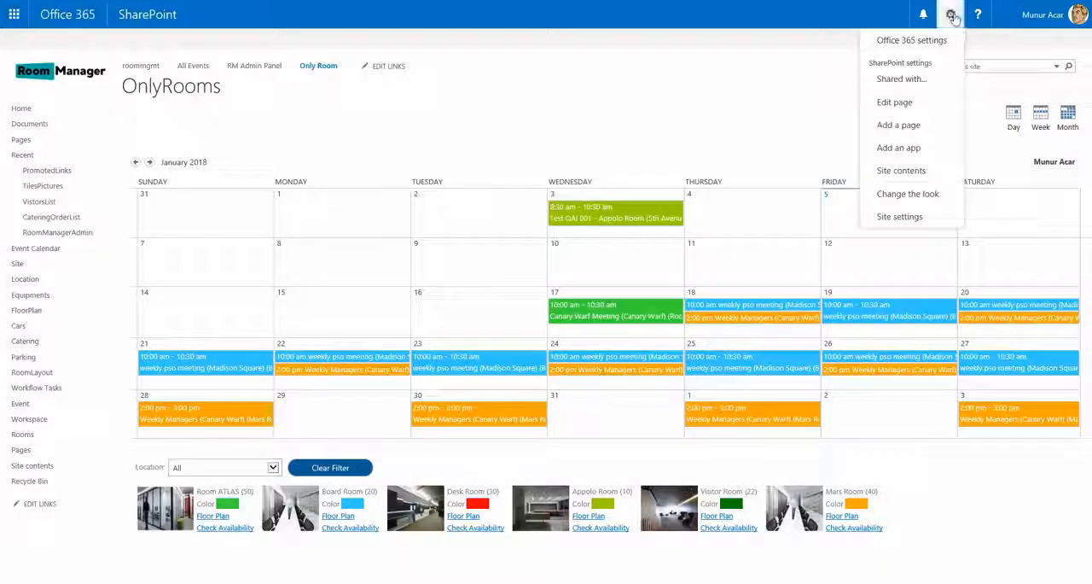
click(915, 172)
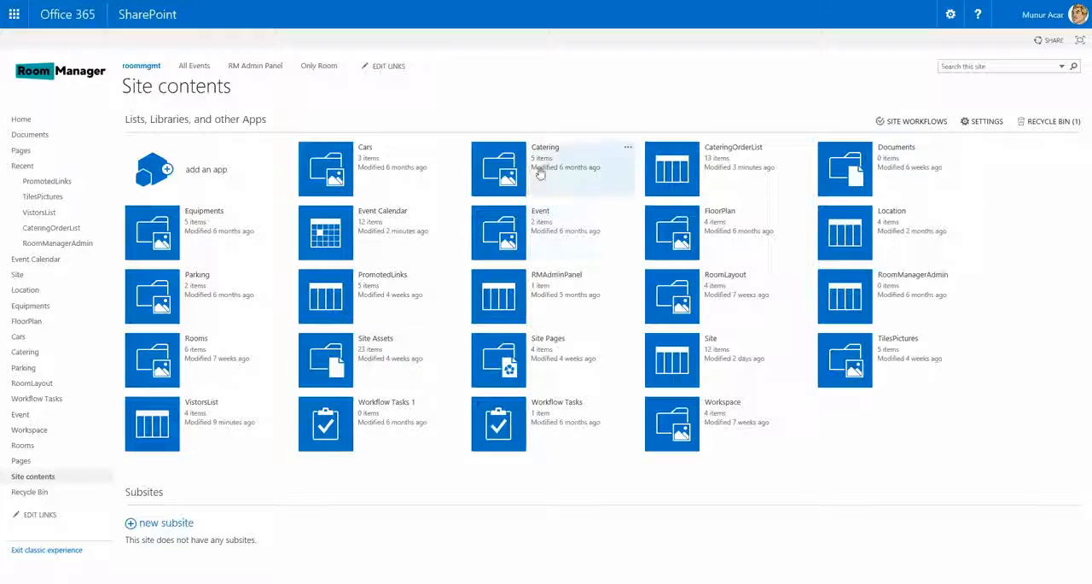
click(155, 363)
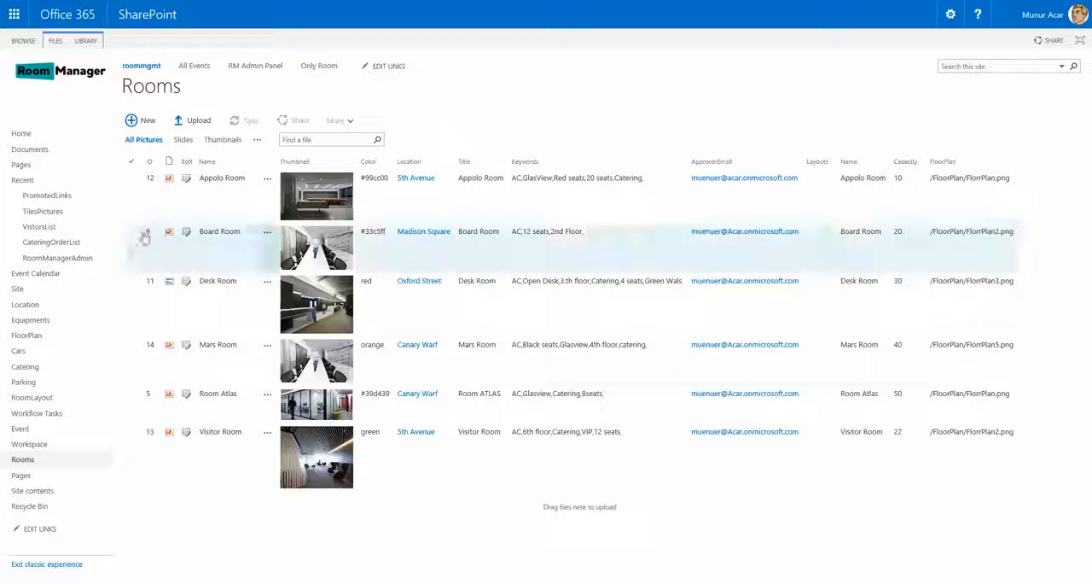
click(145, 123)
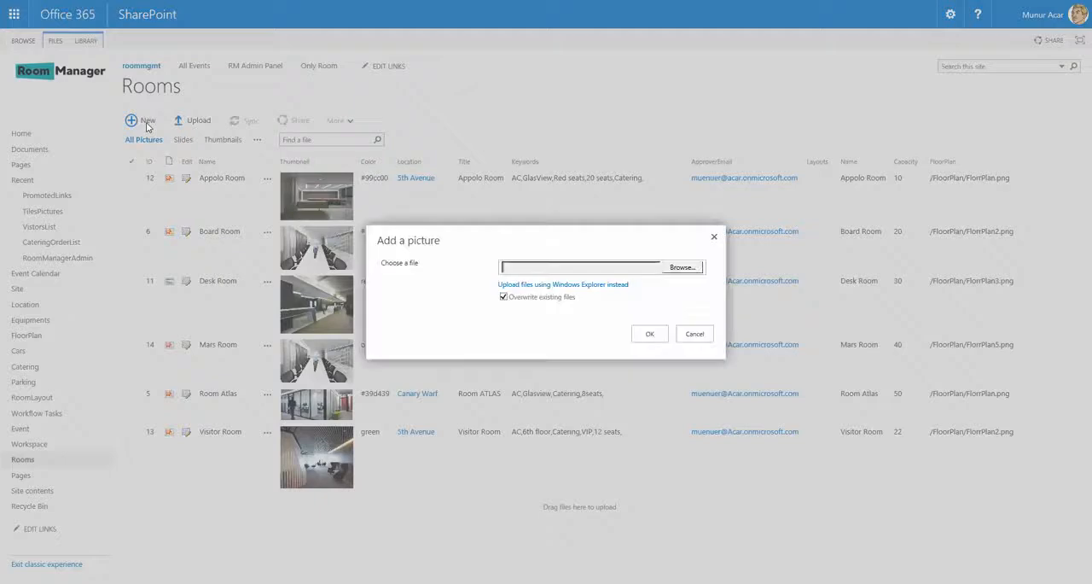
click(695, 333)
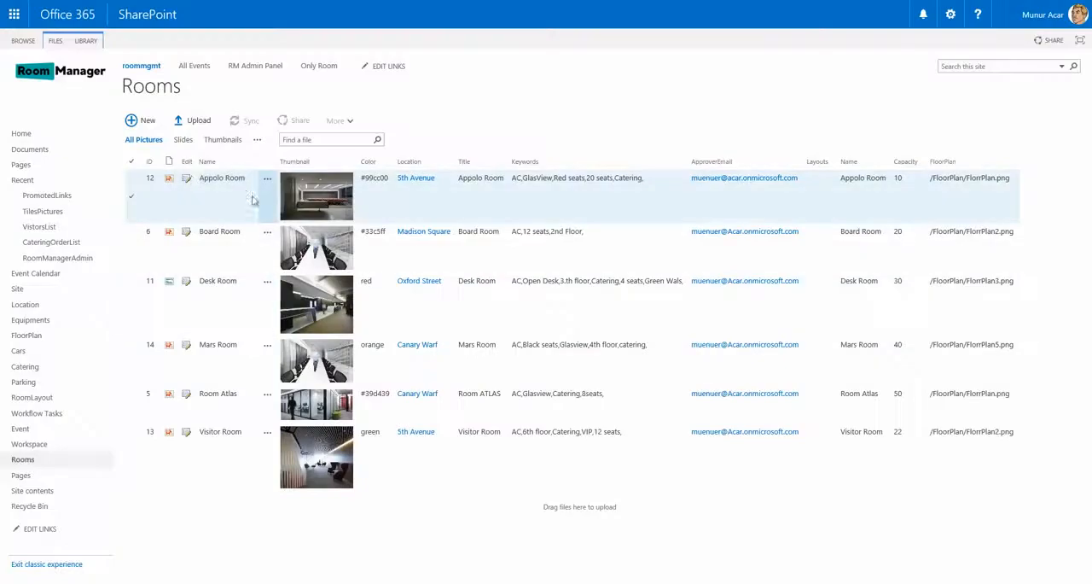
- Open the Appolo Room's properties for editing and examine its details and keywords
click(186, 178)
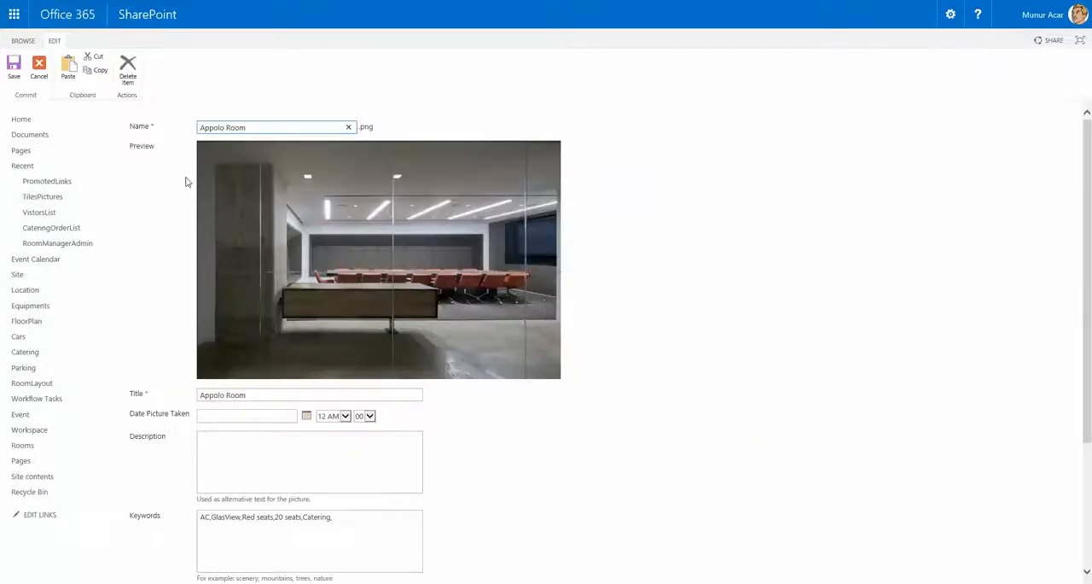
scroll(735, 344, down, 5)
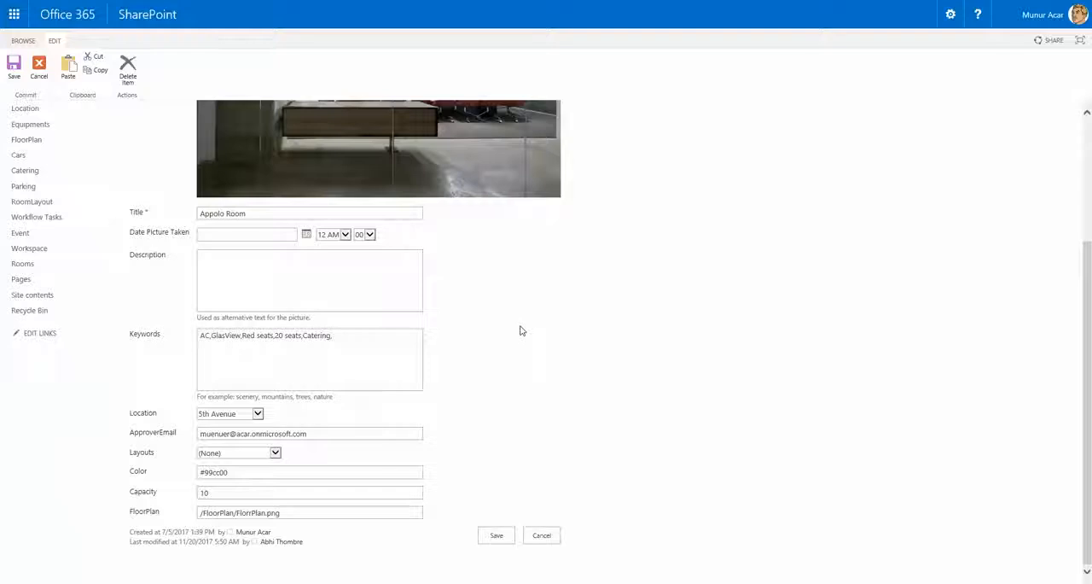
scroll(516, 330, up, 4)
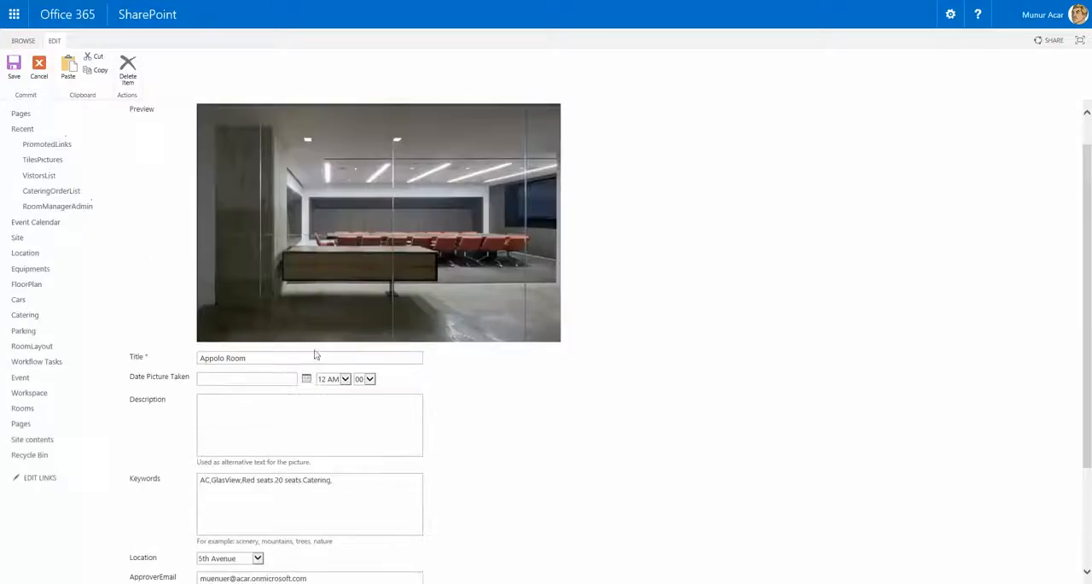
scroll(333, 396, down, 3)
drag(362, 351, 213, 345)
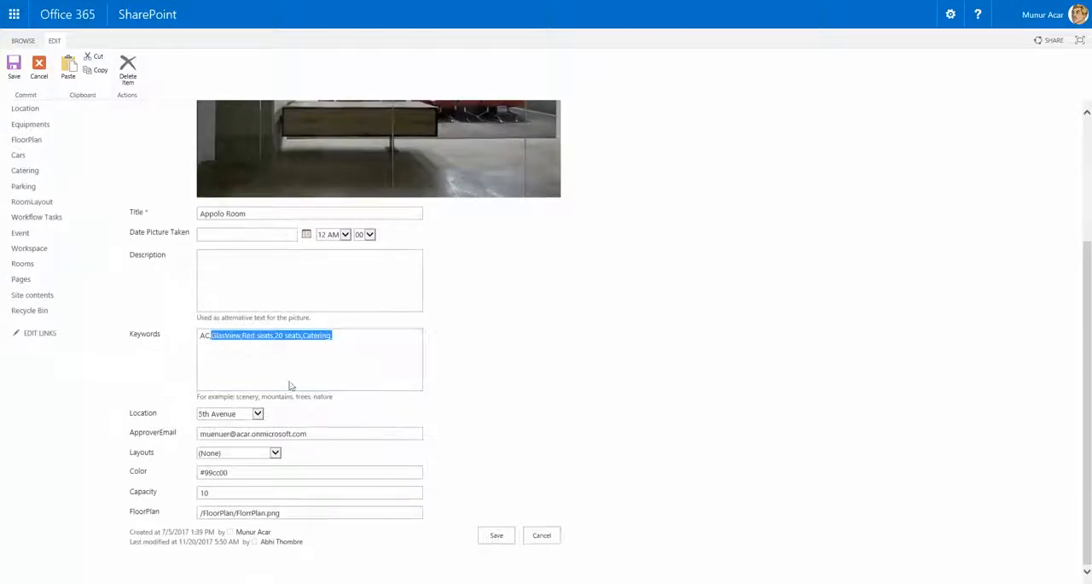
click(535, 361)
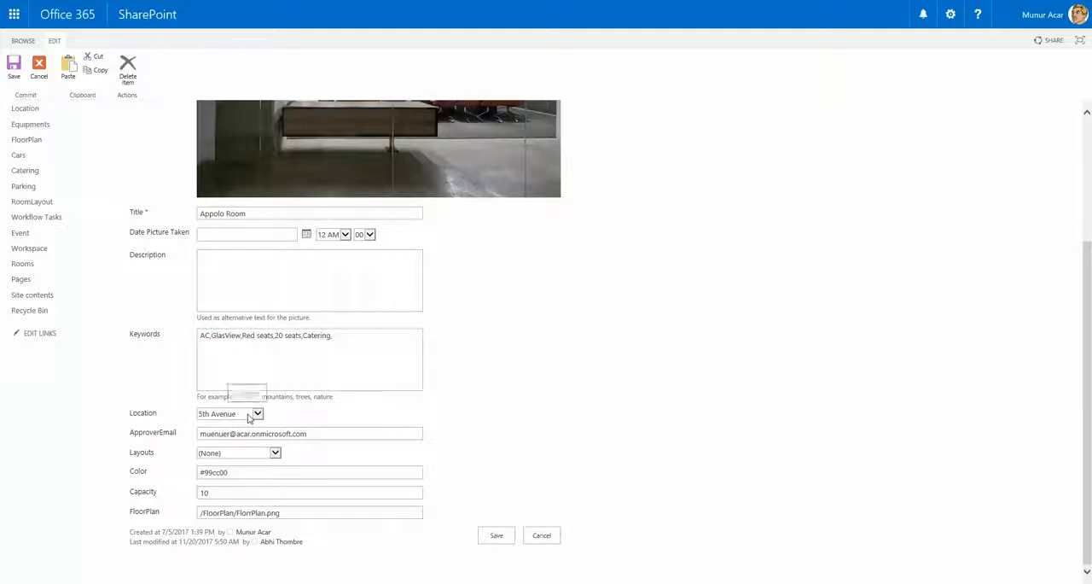
- Try clearing the Appolo Room's approver email and choosing Board Room Layout, discarding the edits at the end
click(365, 433)
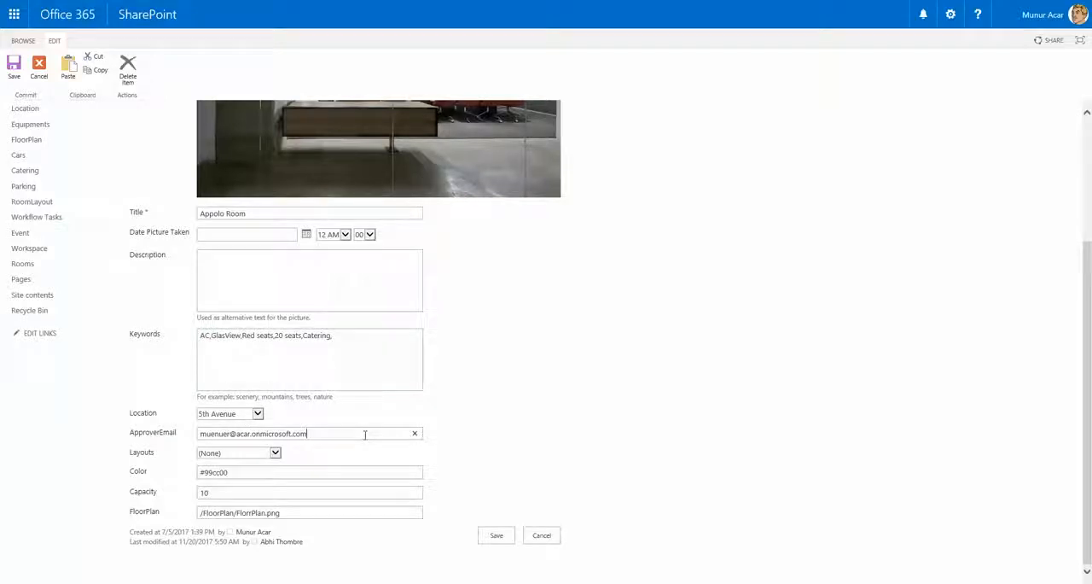
click(414, 435)
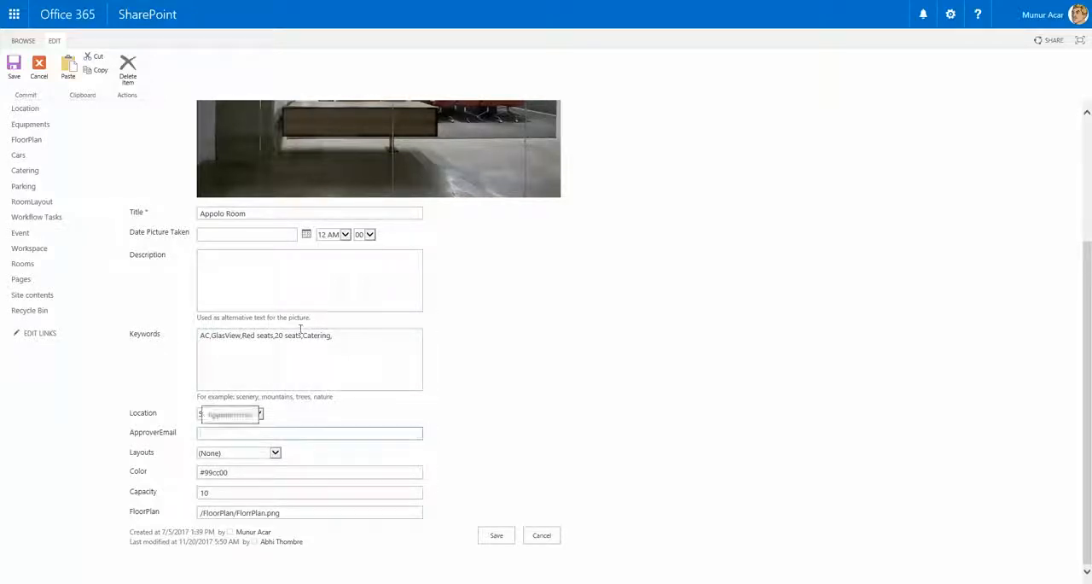
click(275, 453)
click(259, 468)
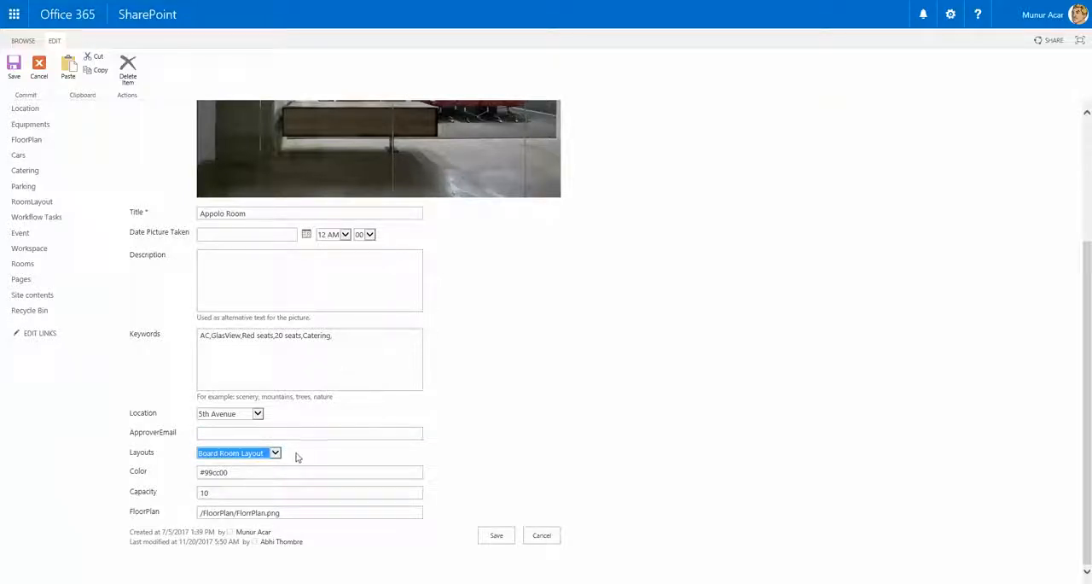
click(261, 472)
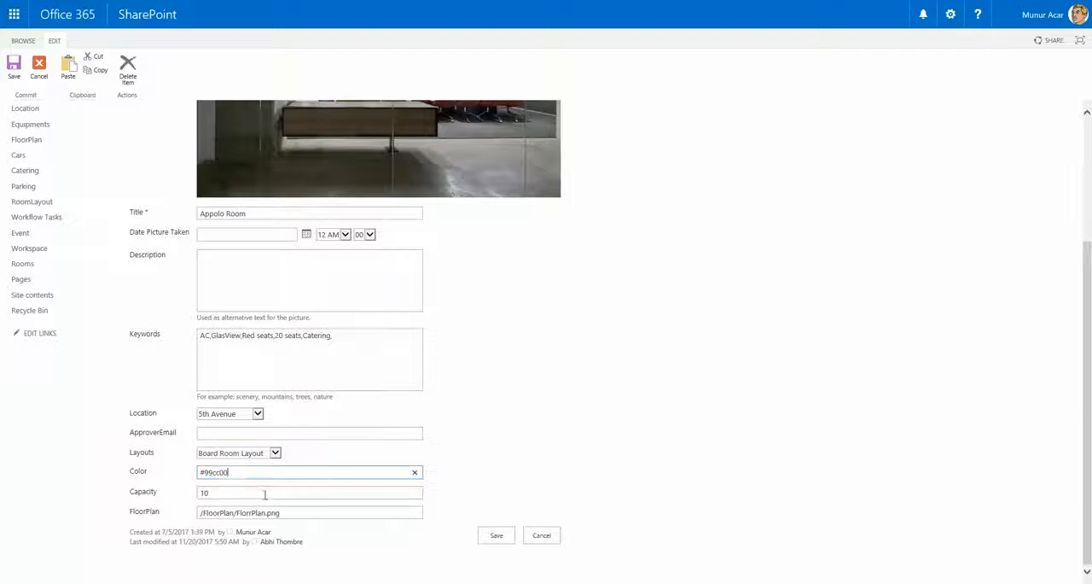
click(266, 493)
click(309, 513)
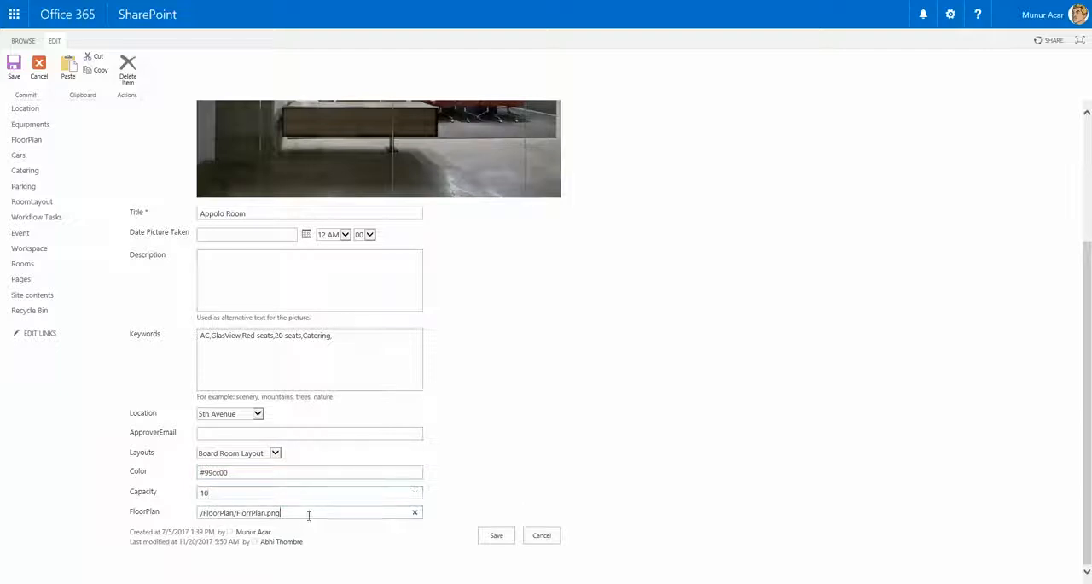
click(542, 534)
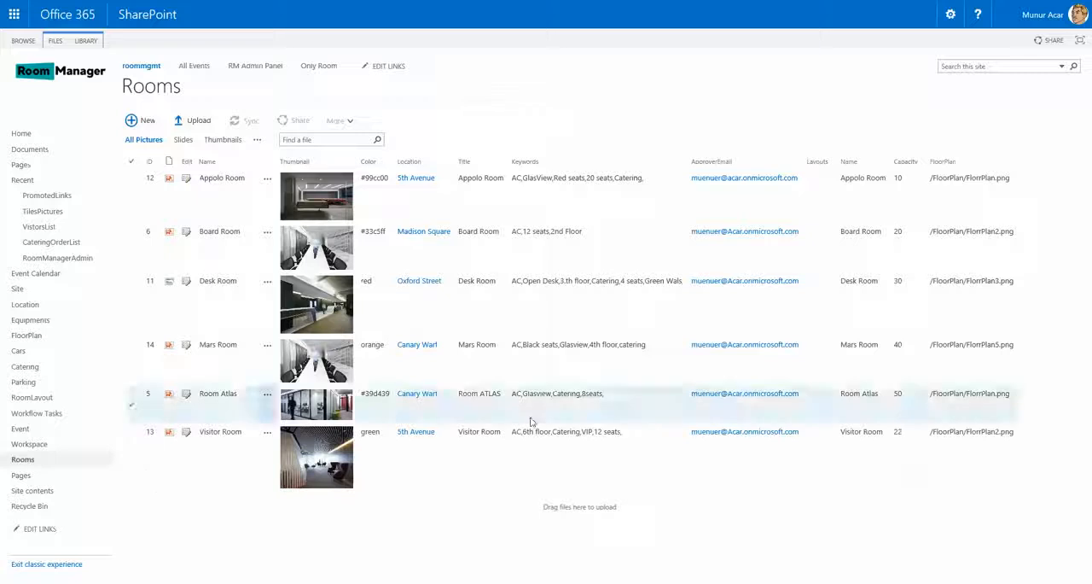
- Look through the Catering, Parking and Cars libraries
click(28, 367)
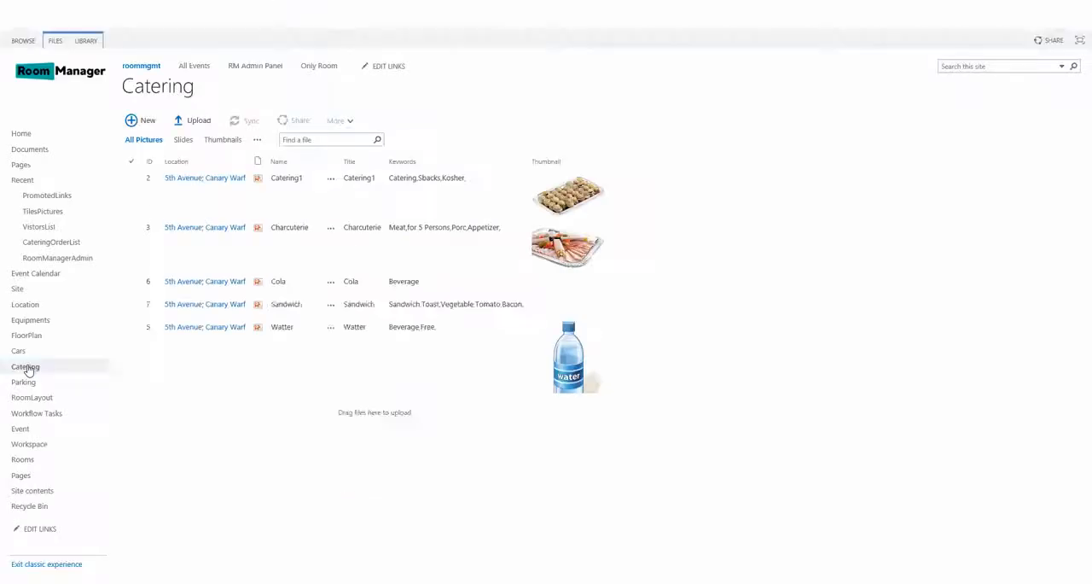
click(24, 382)
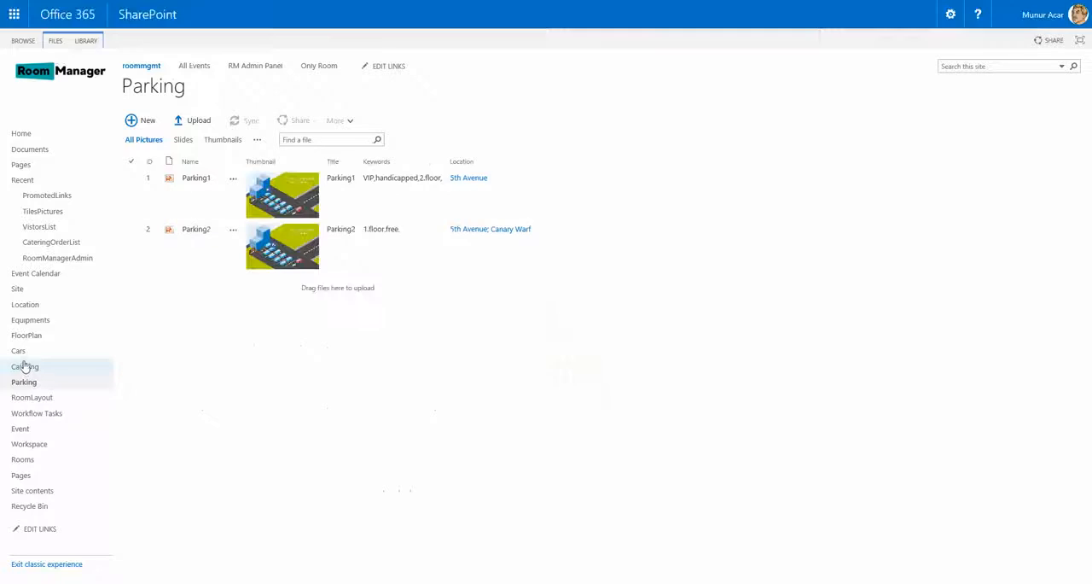
click(20, 351)
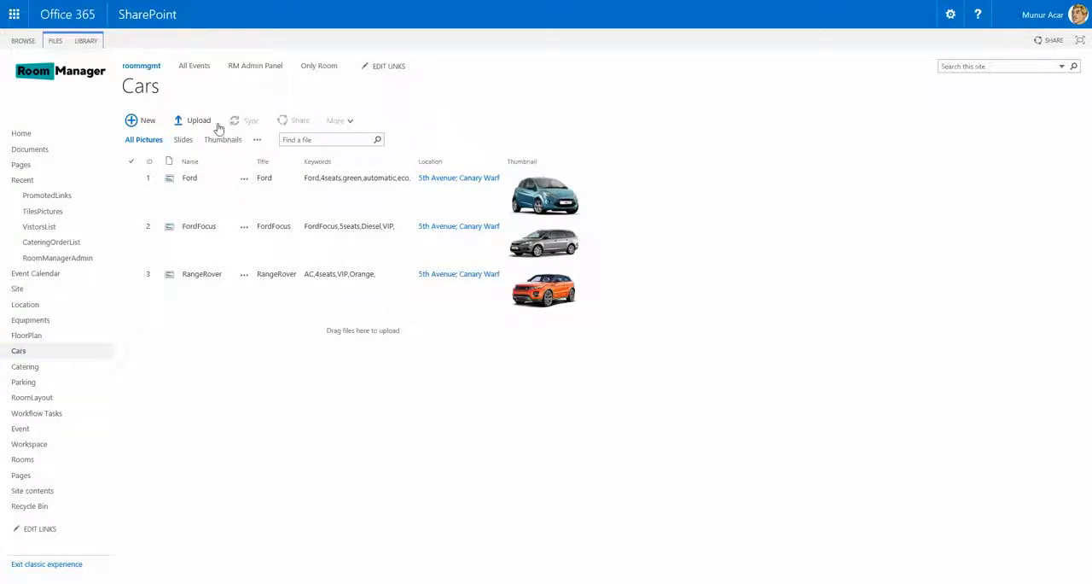
- Return to the Only Room calendar and view it by week, day and month
click(320, 69)
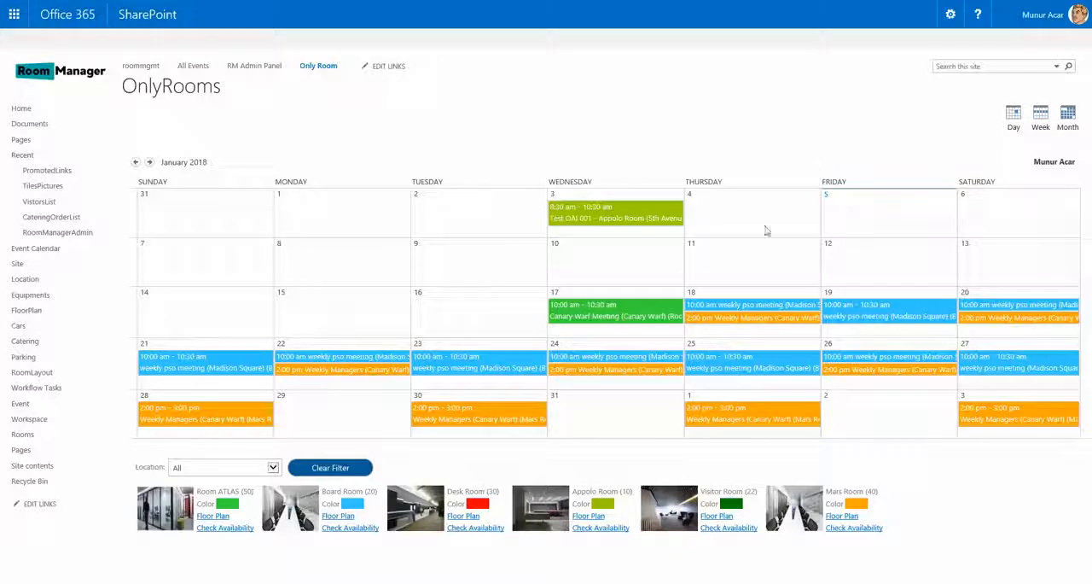
click(1041, 124)
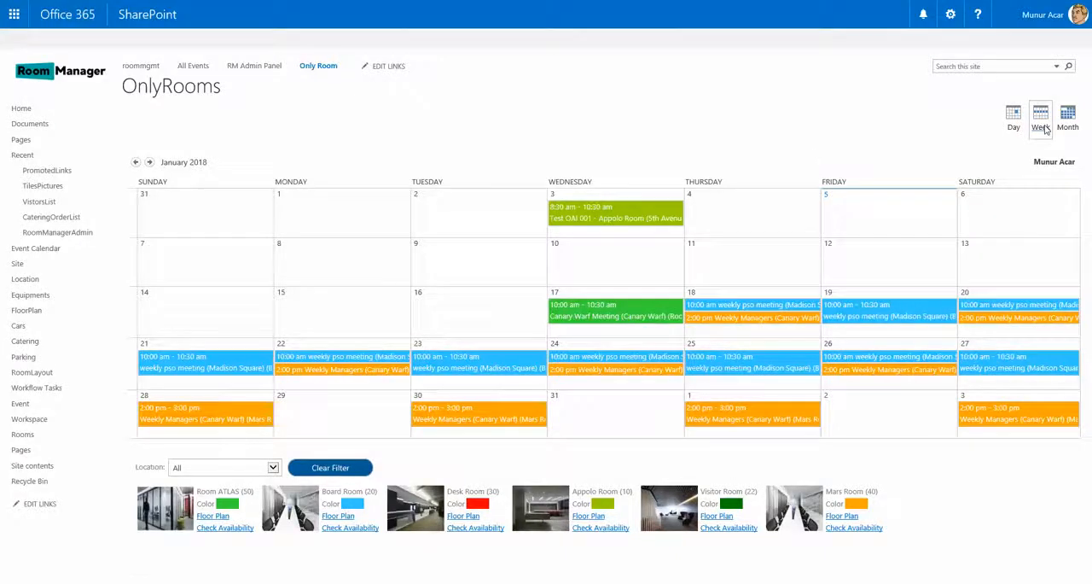
click(1005, 121)
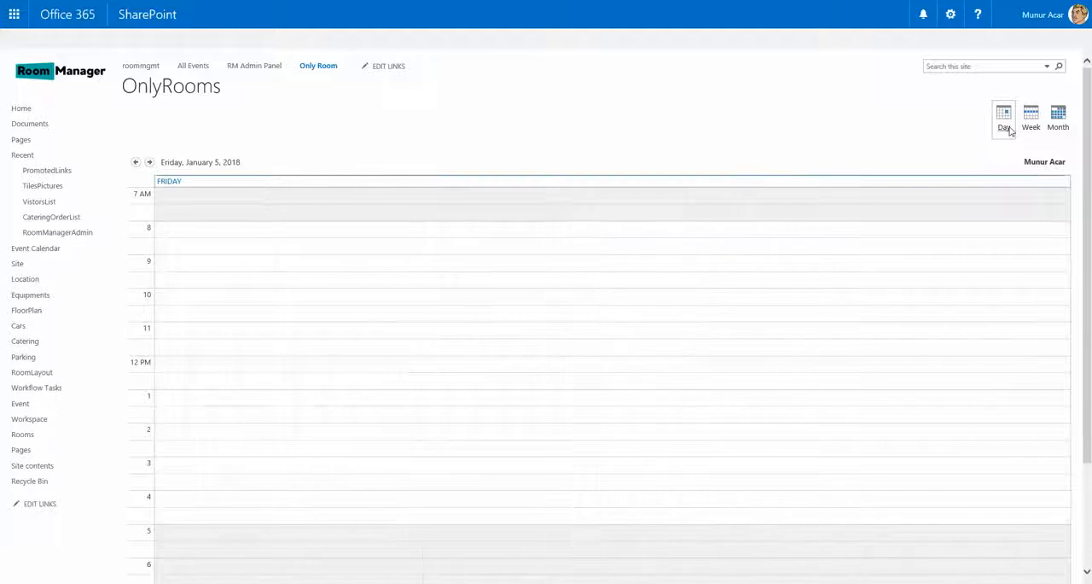
click(1058, 120)
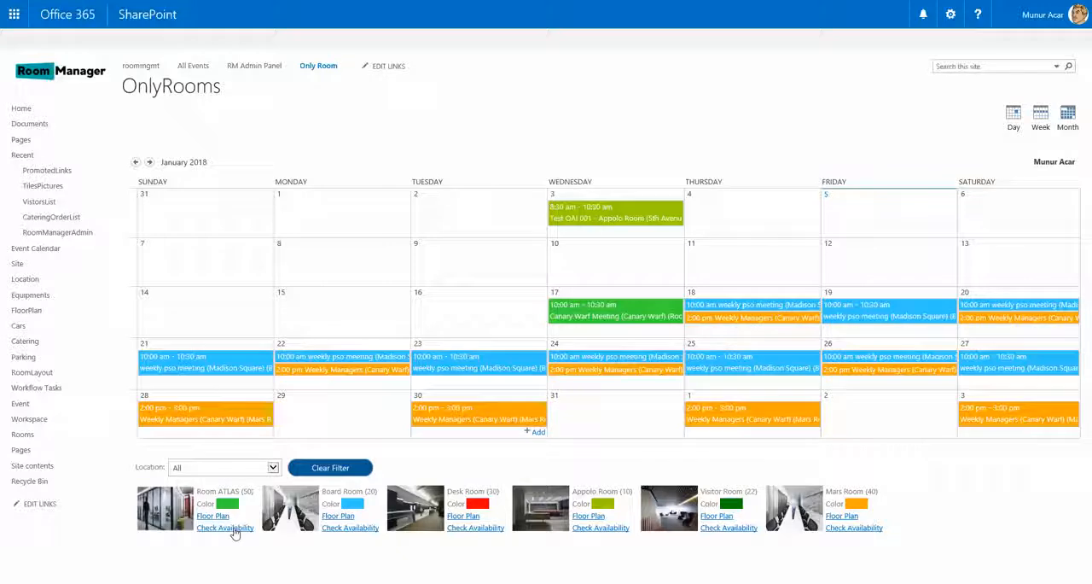
- Filter the room calendar by 5th Avenue and by Canary Warf, and set the location back to All
click(274, 470)
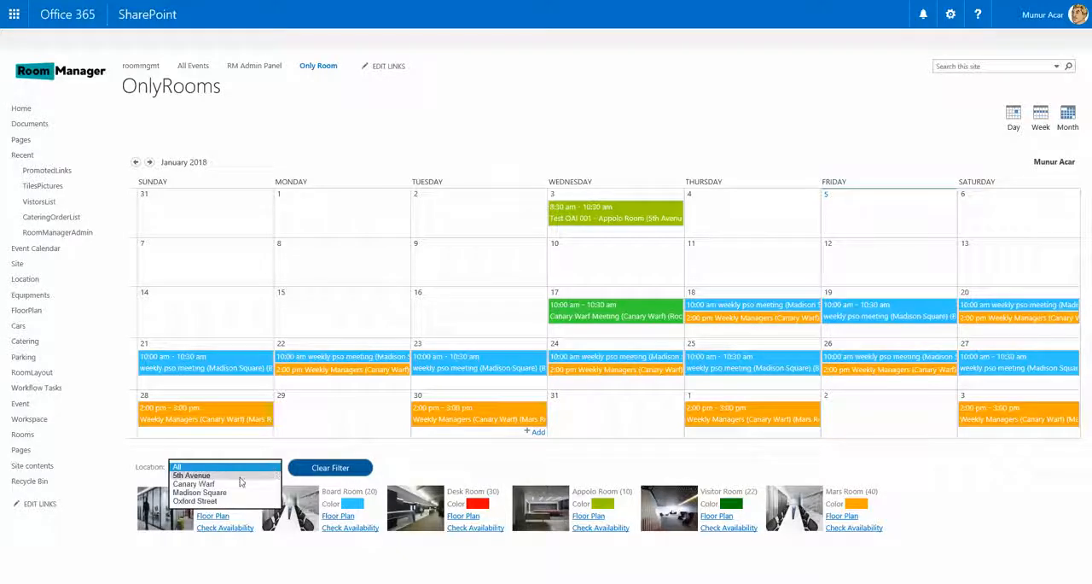
click(240, 476)
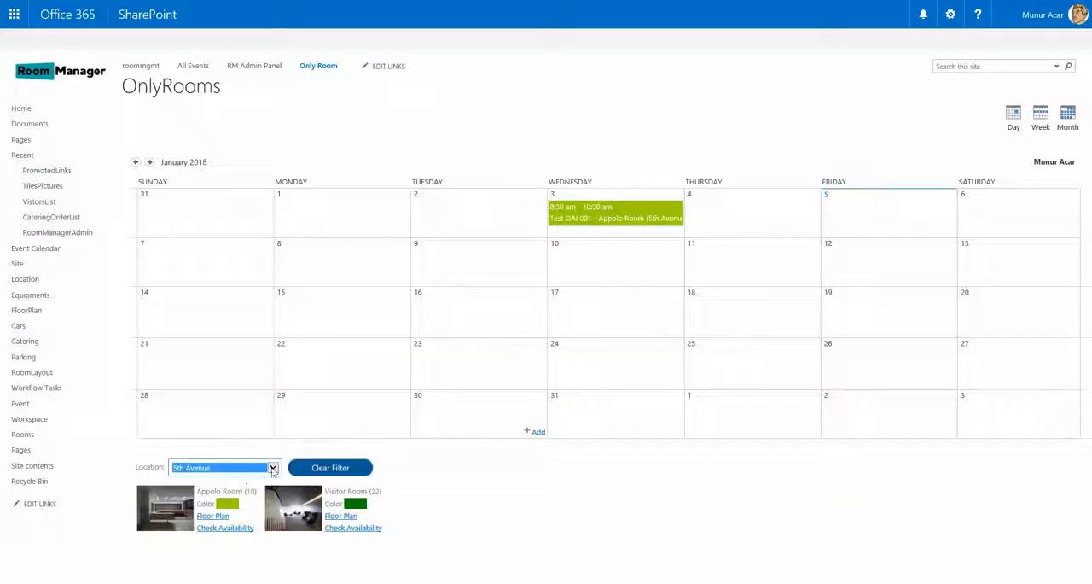
click(273, 468)
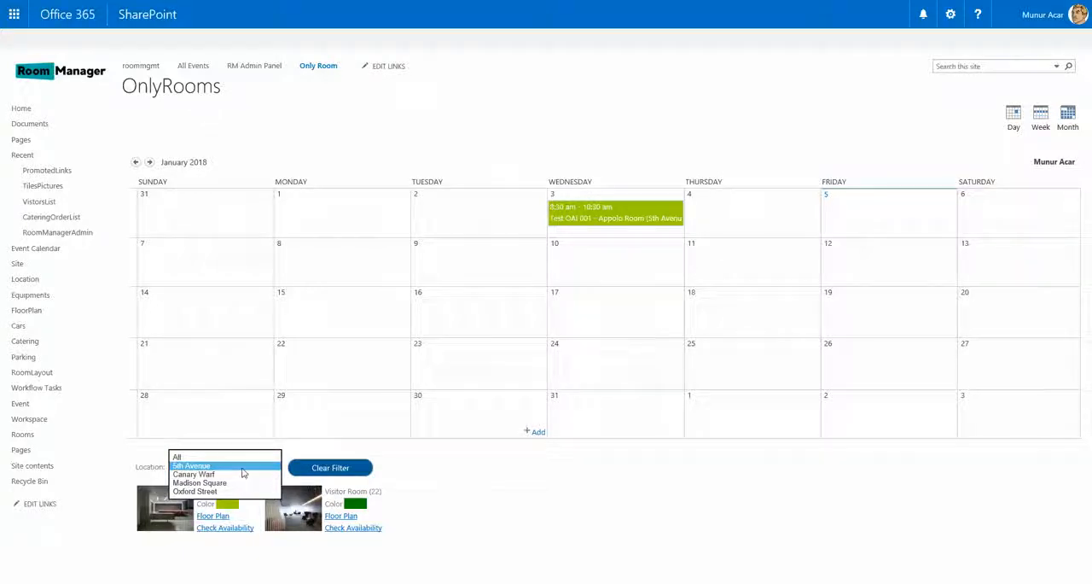
click(241, 475)
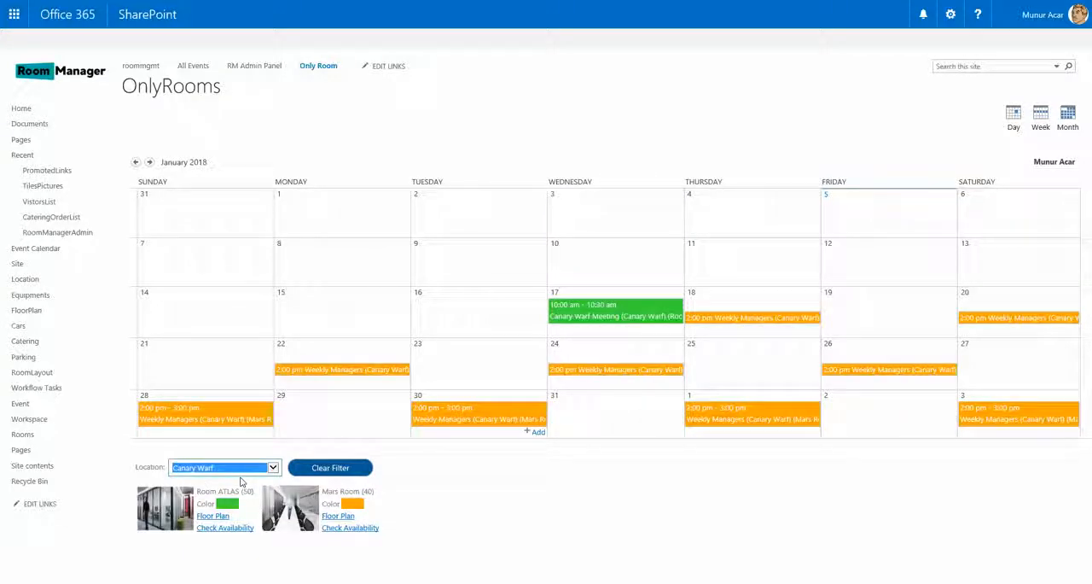
click(247, 471)
click(240, 447)
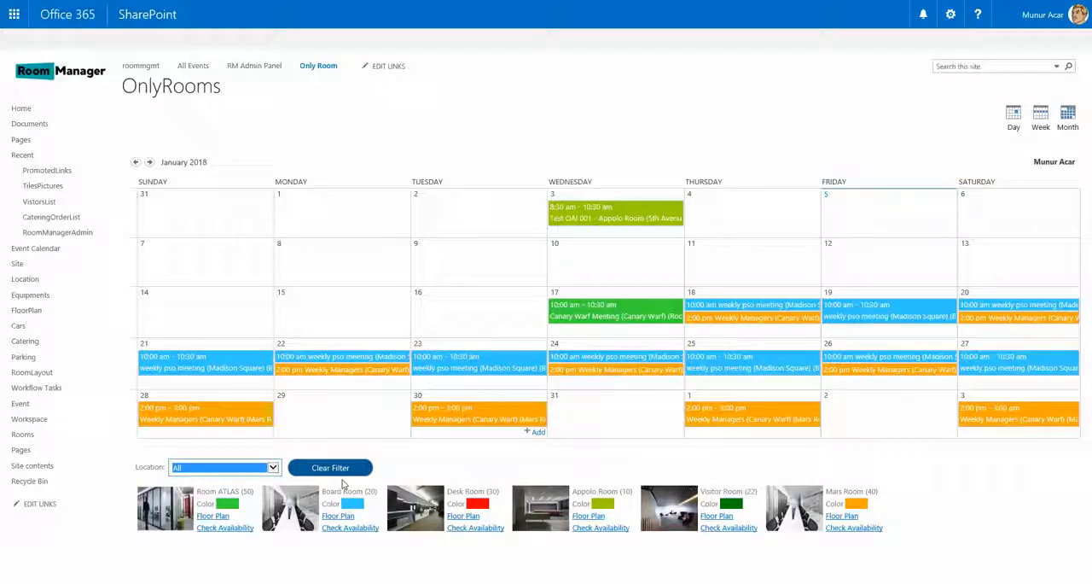
- Check the Mars Room's availability in the calendar and clear the filter
click(850, 529)
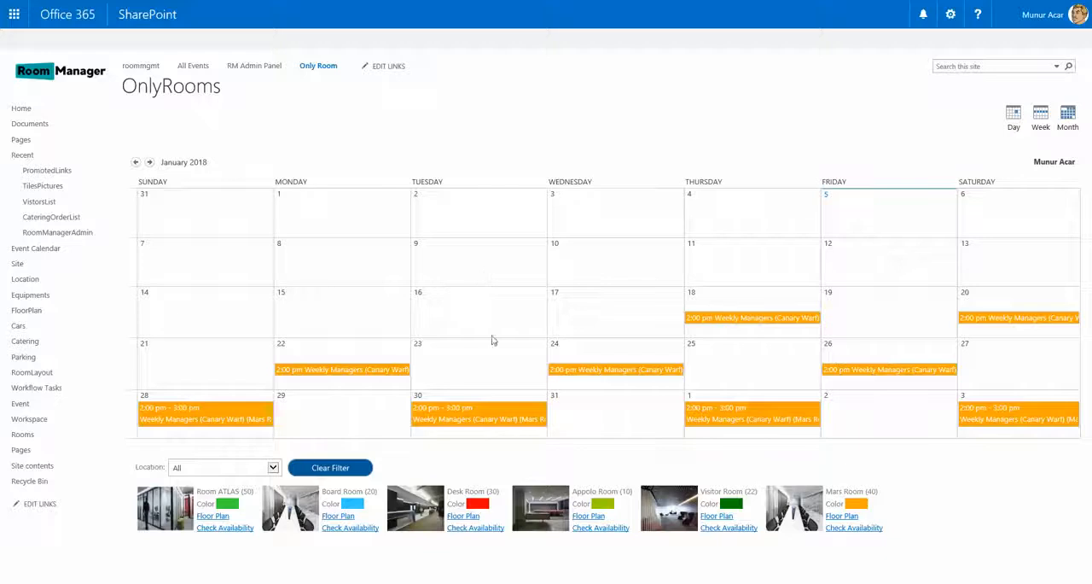
click(356, 468)
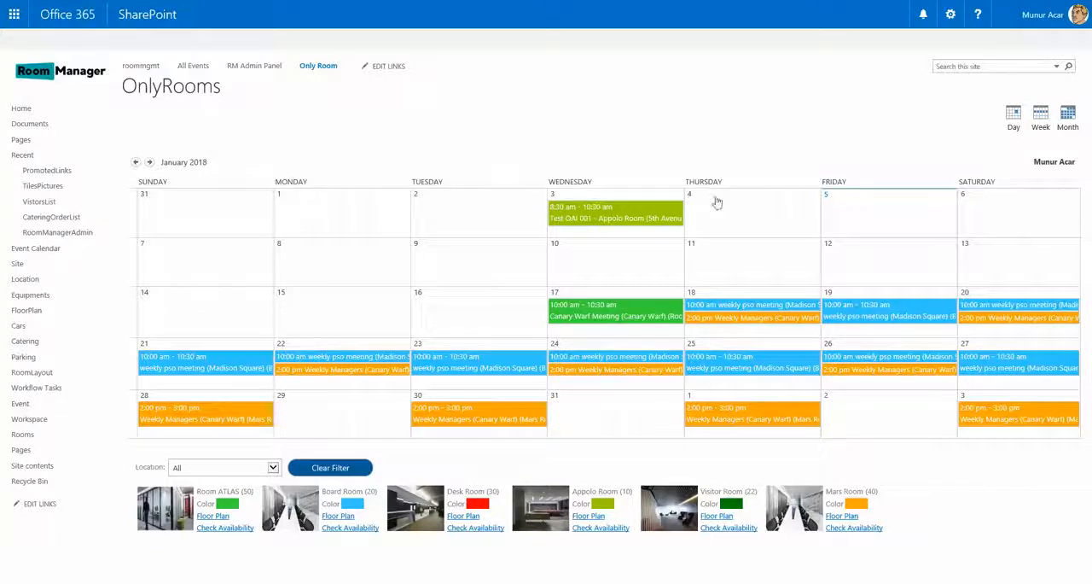
- Open the day view for January 5, 2018 and create a new event in the 9:30 AM slot
click(825, 195)
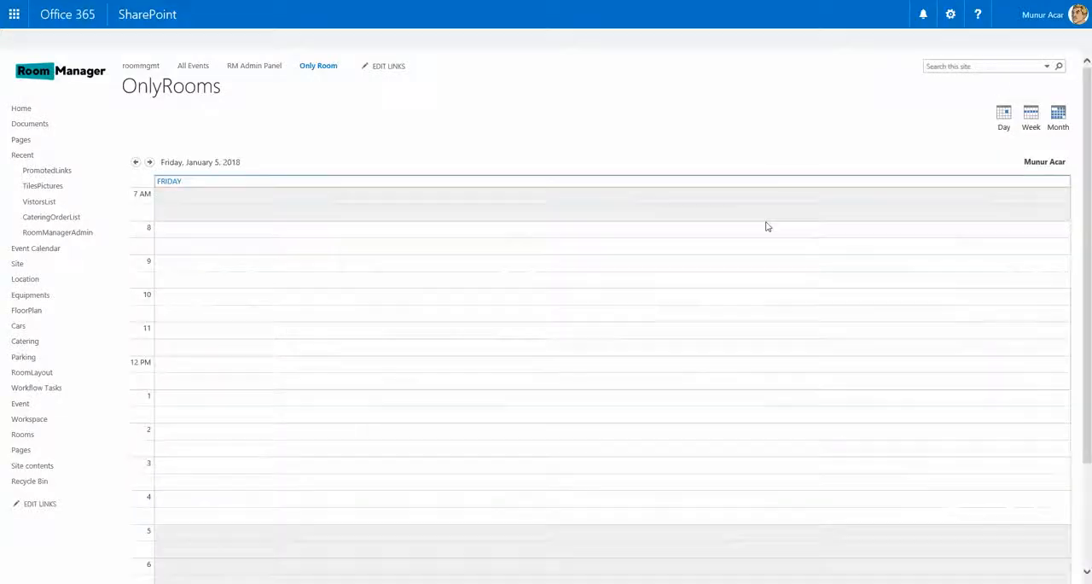
double_click(520, 285)
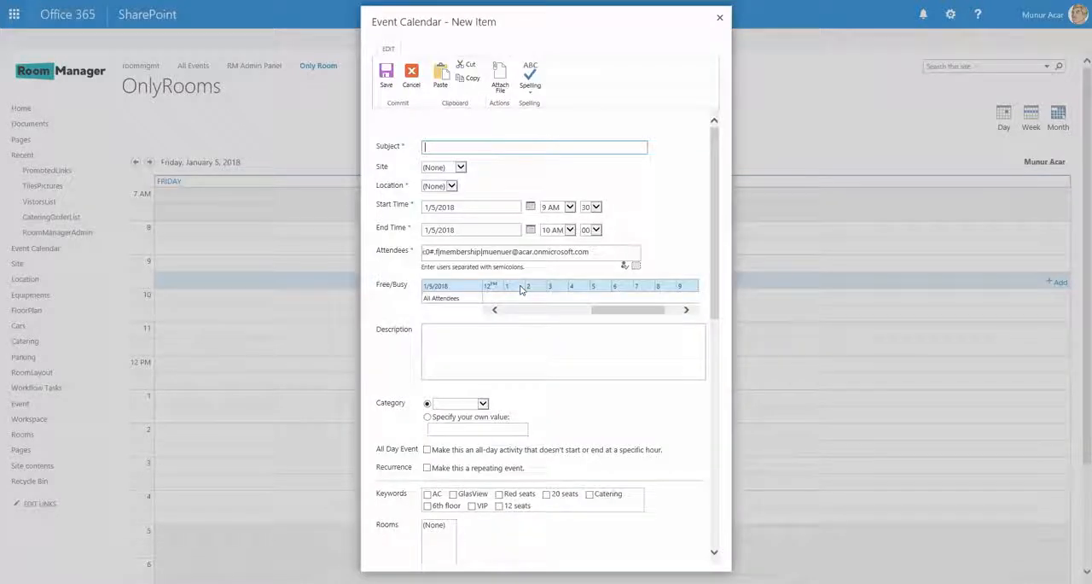
drag(715, 211, 722, 190)
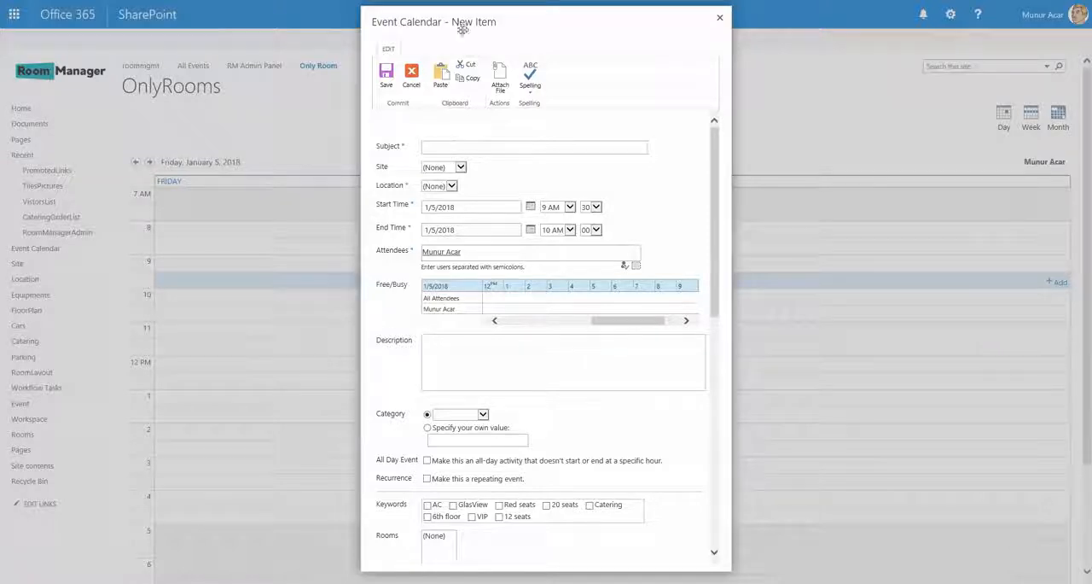
- Set the new event's subject to "ATLAS Cloud001"
click(450, 148)
text(ATLAS)
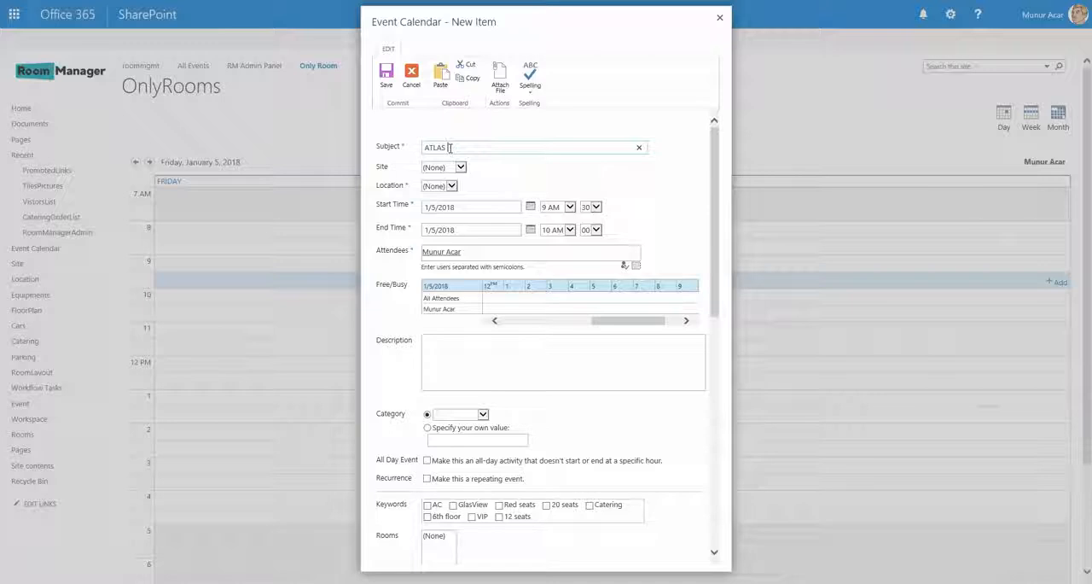
text( Cloud001)
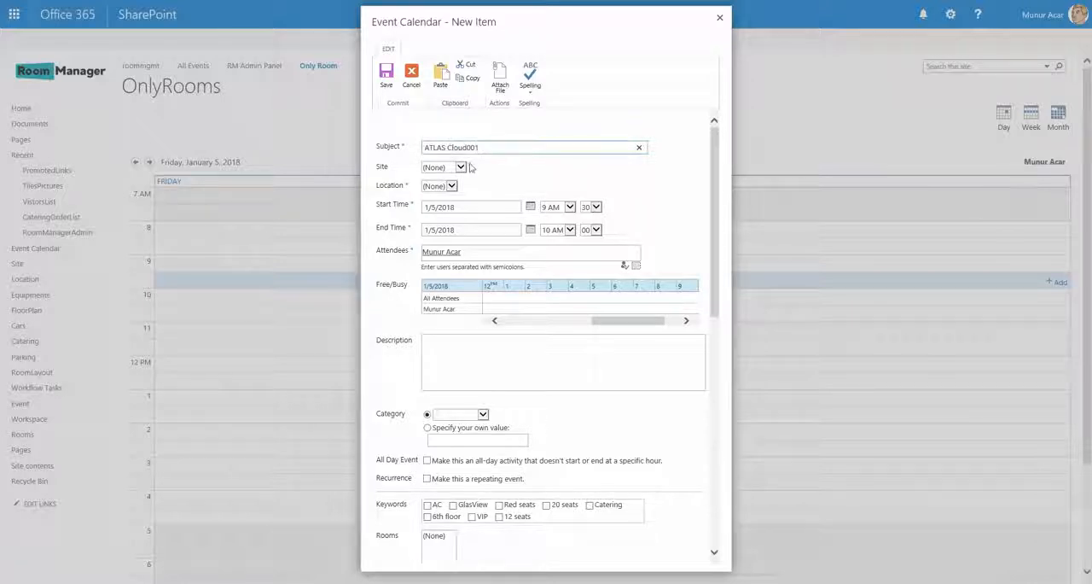
- Set the new event's site to New York and its location to 5th Avenue
click(460, 167)
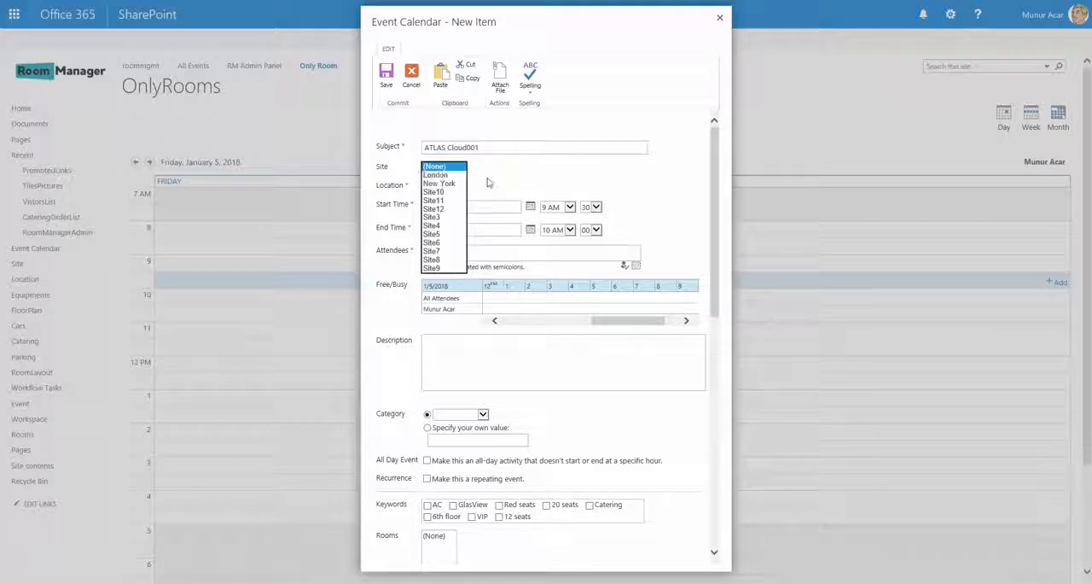
click(449, 183)
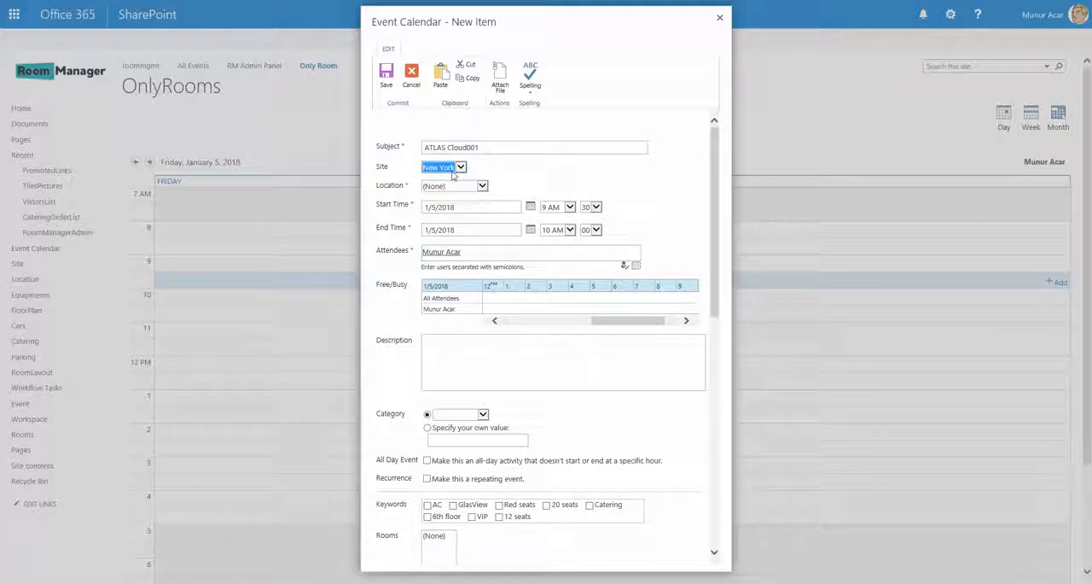
drag(377, 168, 388, 168)
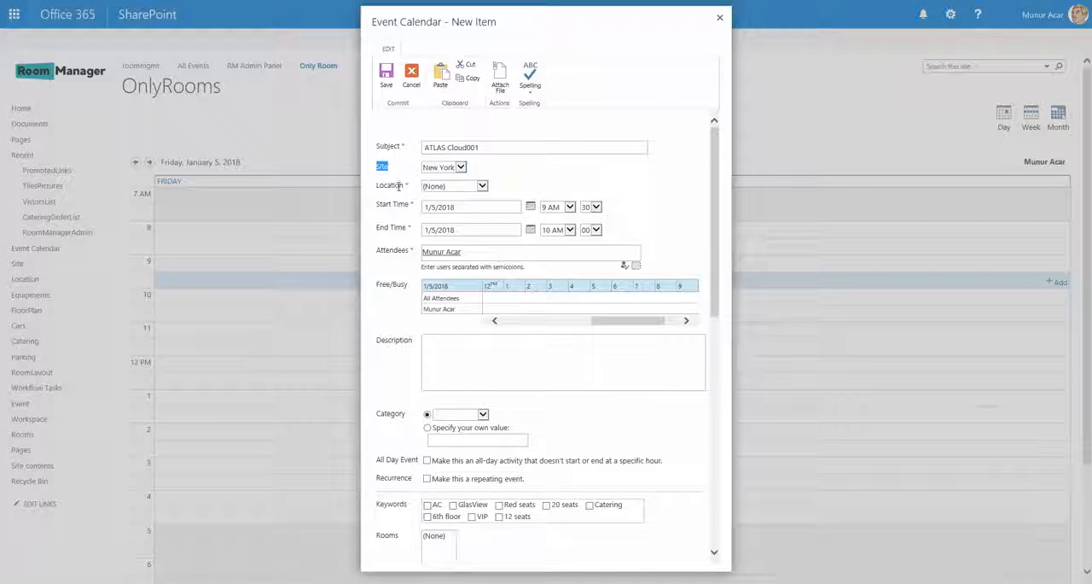
click(483, 187)
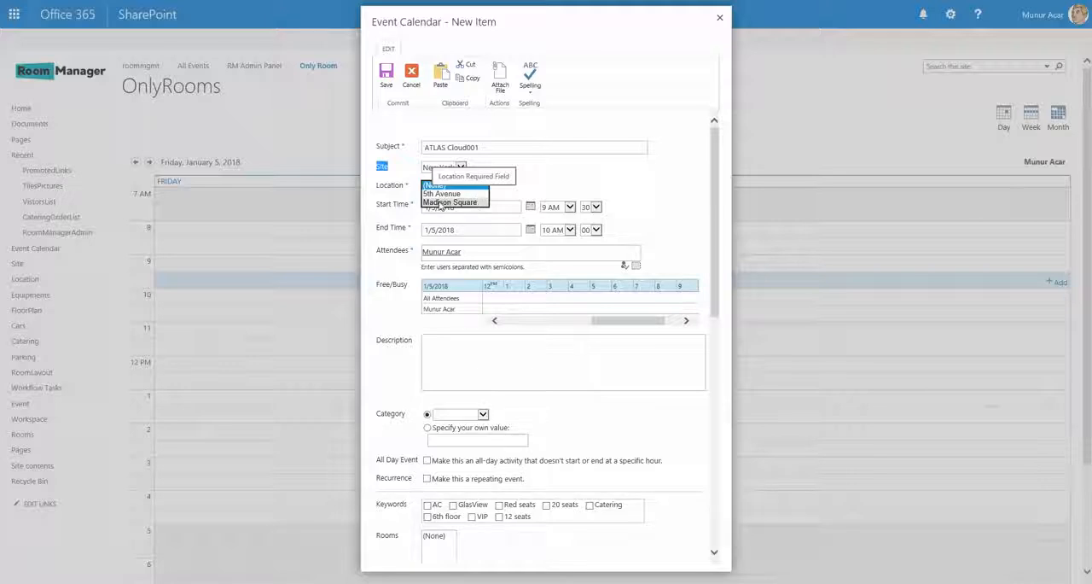
click(442, 195)
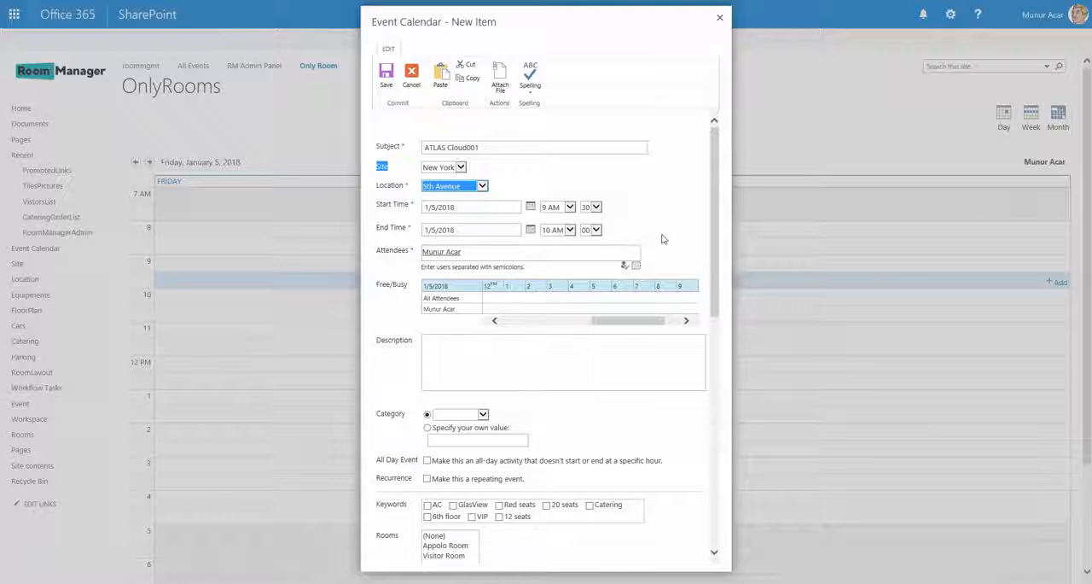
- Review the event form's start and end times, attendees, description and available category options
click(498, 206)
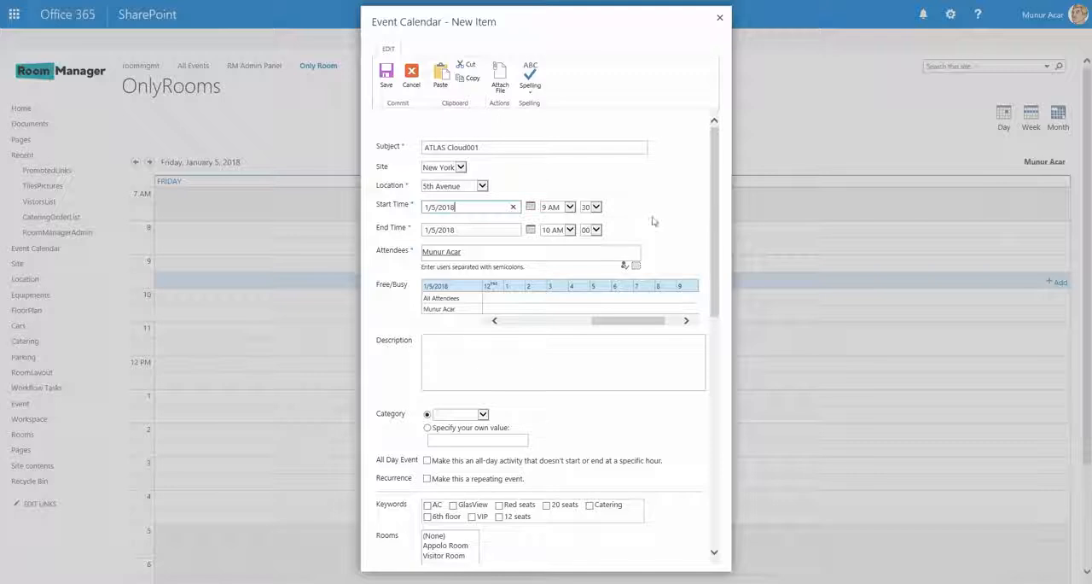
drag(715, 224, 722, 354)
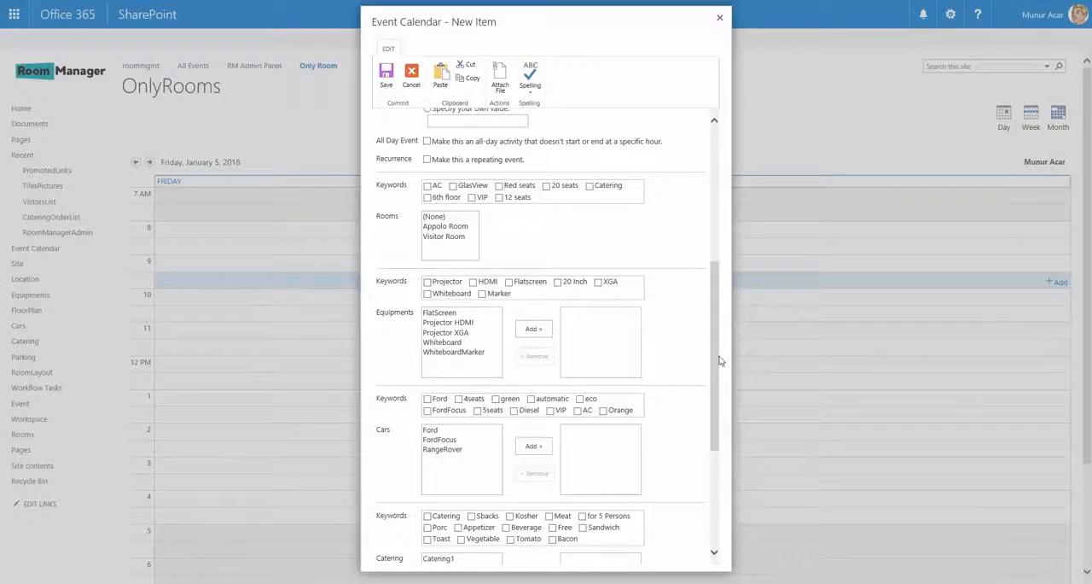
drag(717, 361, 705, 188)
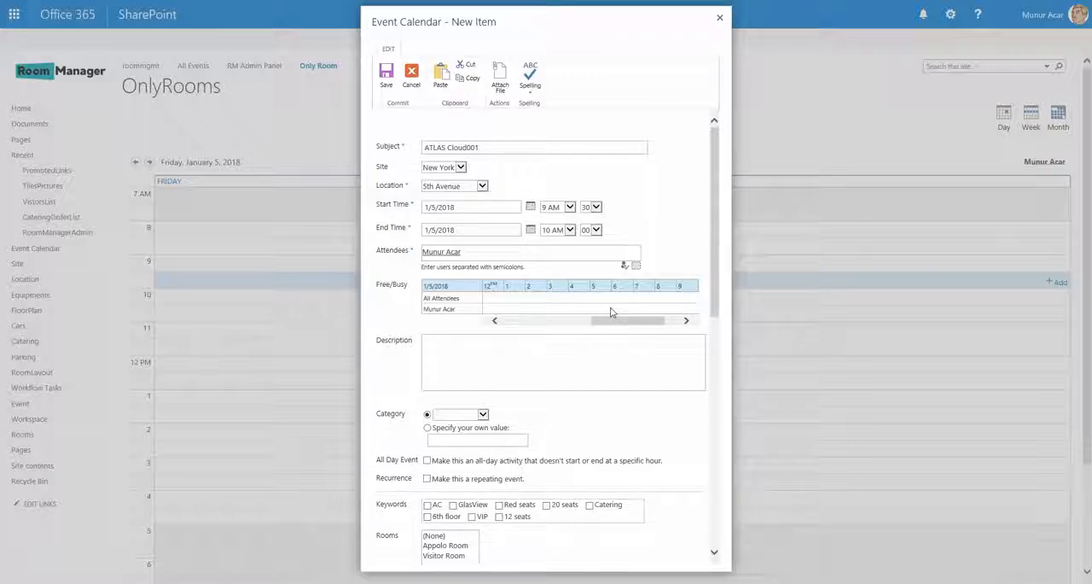
scroll(563, 298, down, 2)
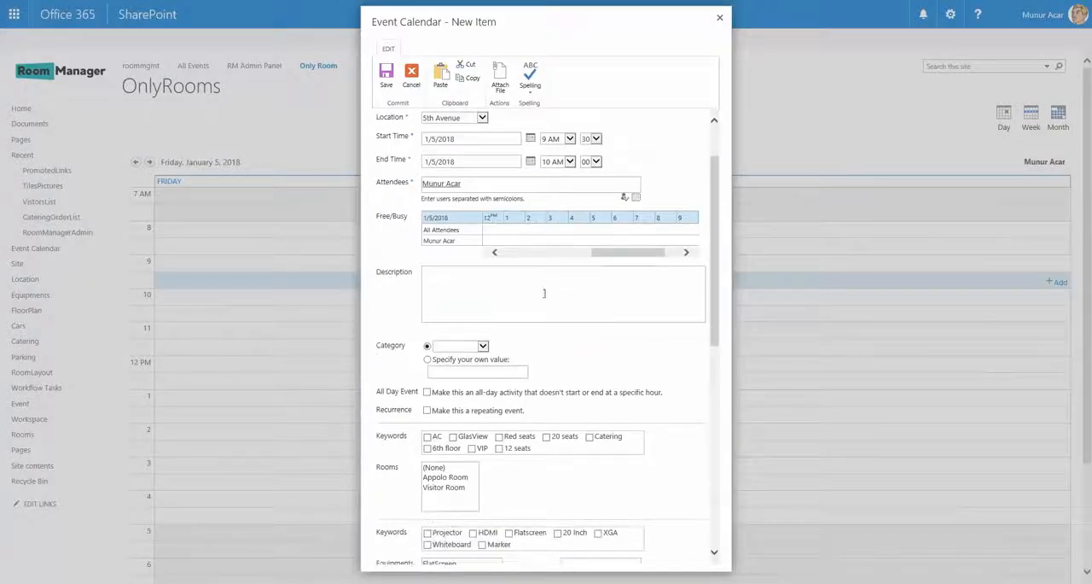
click(578, 308)
scroll(578, 308, down, 4)
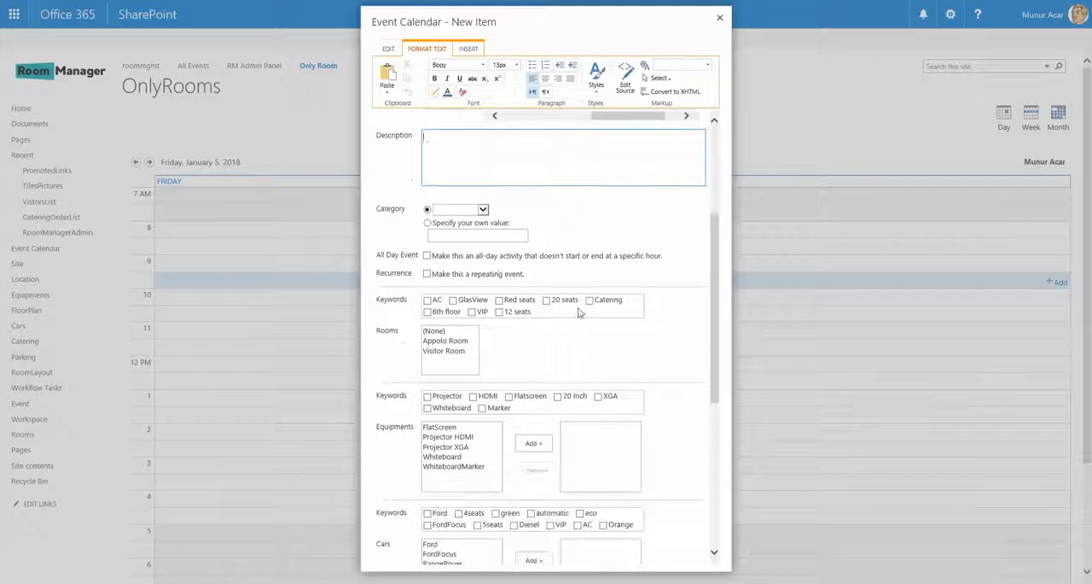
click(483, 209)
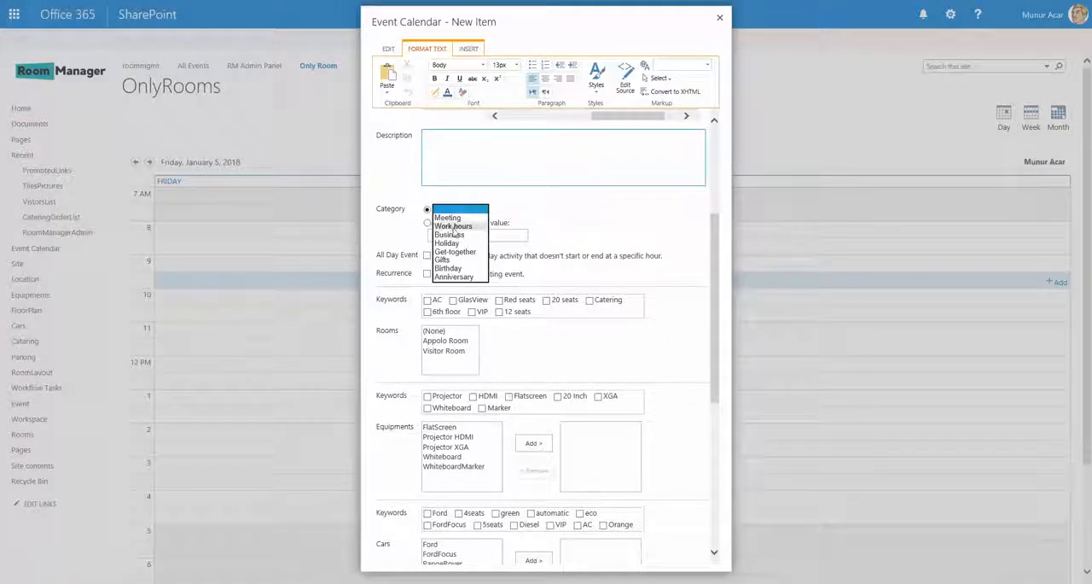
click(595, 232)
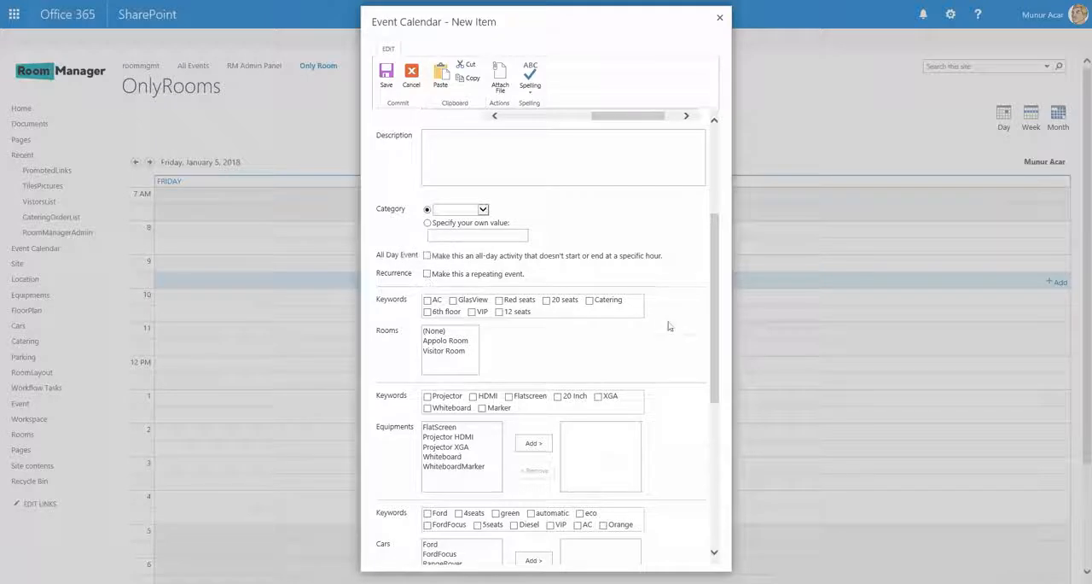
- Examine the keyword filters and the room, equipment, car and catering lists in the event form
scroll(668, 324, down, 1)
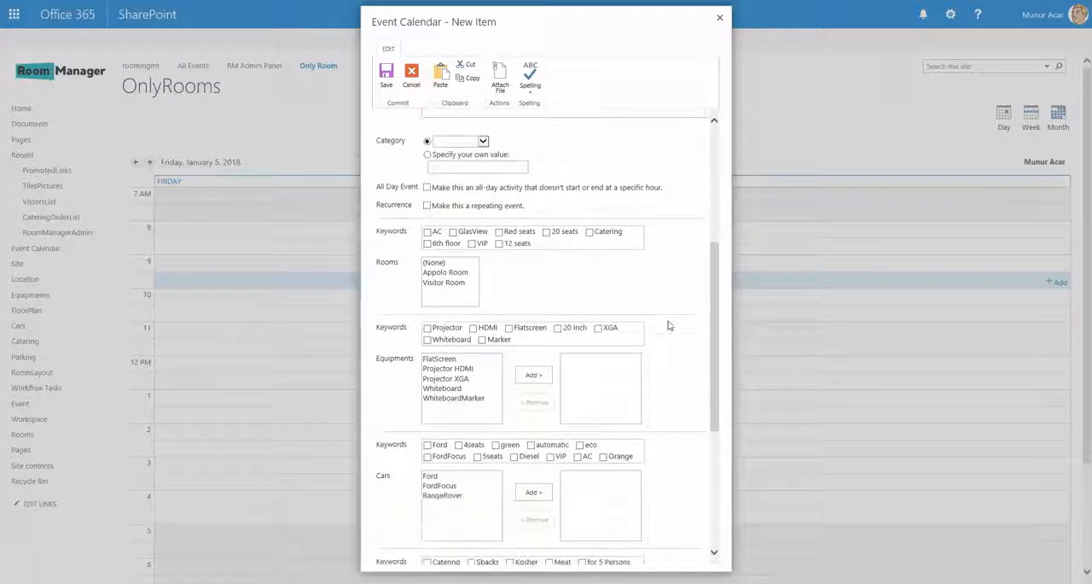
double_click(392, 360)
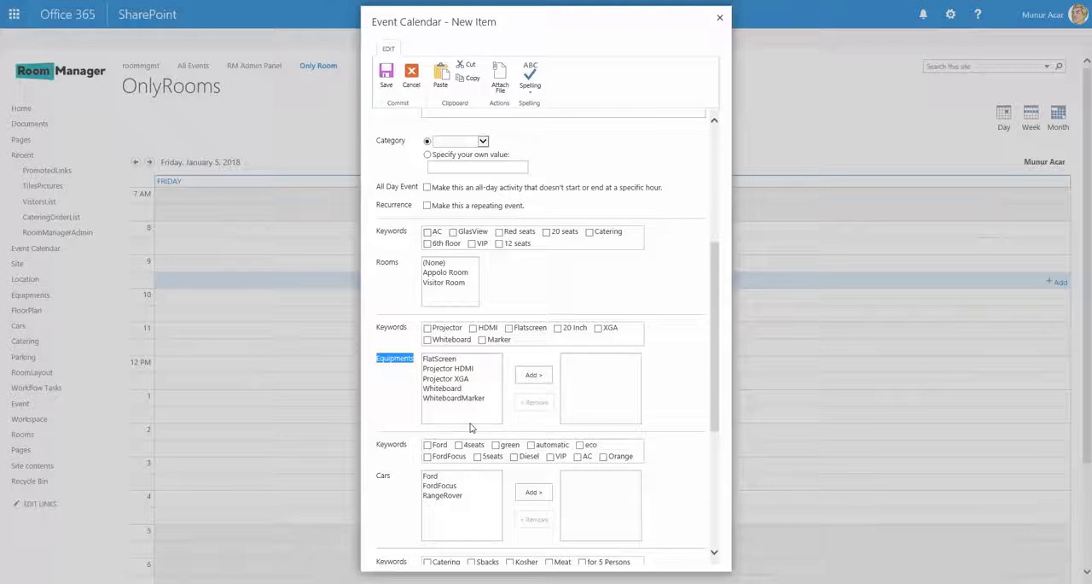
scroll(538, 329, down, 1)
scroll(534, 331, down, 1)
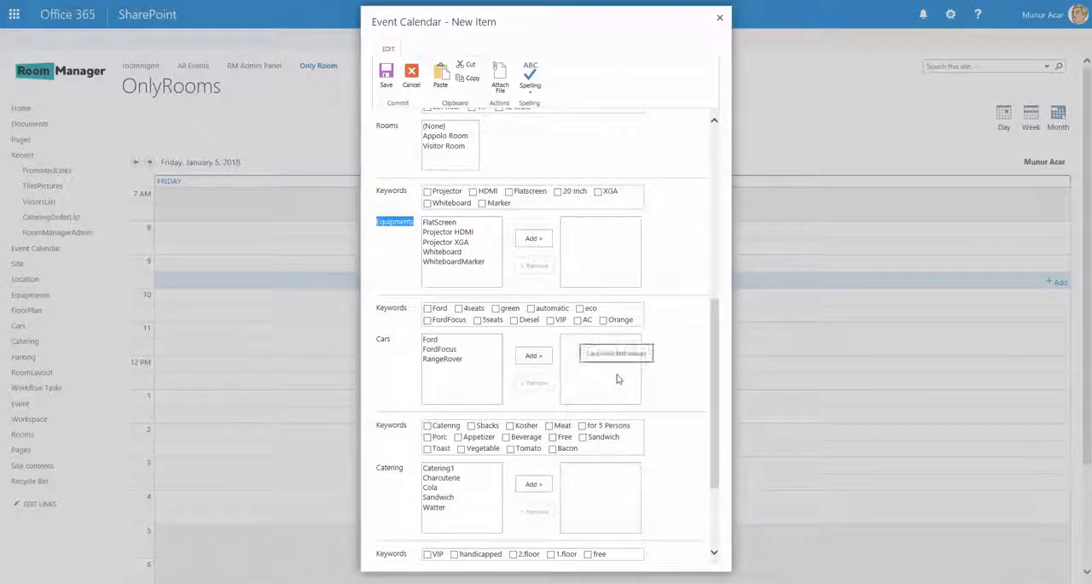
drag(718, 334, 718, 236)
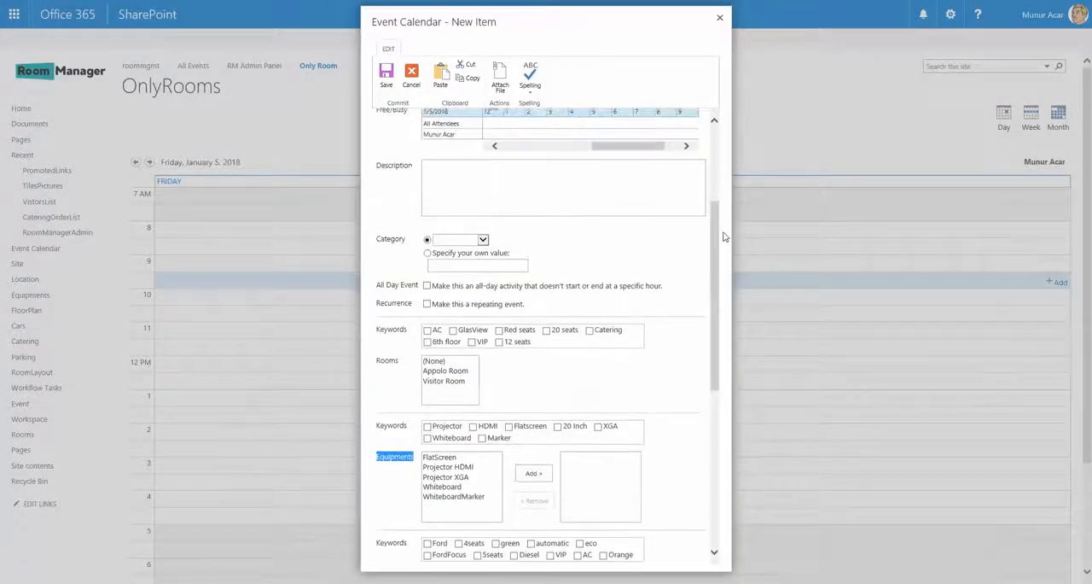
drag(376, 330, 400, 330)
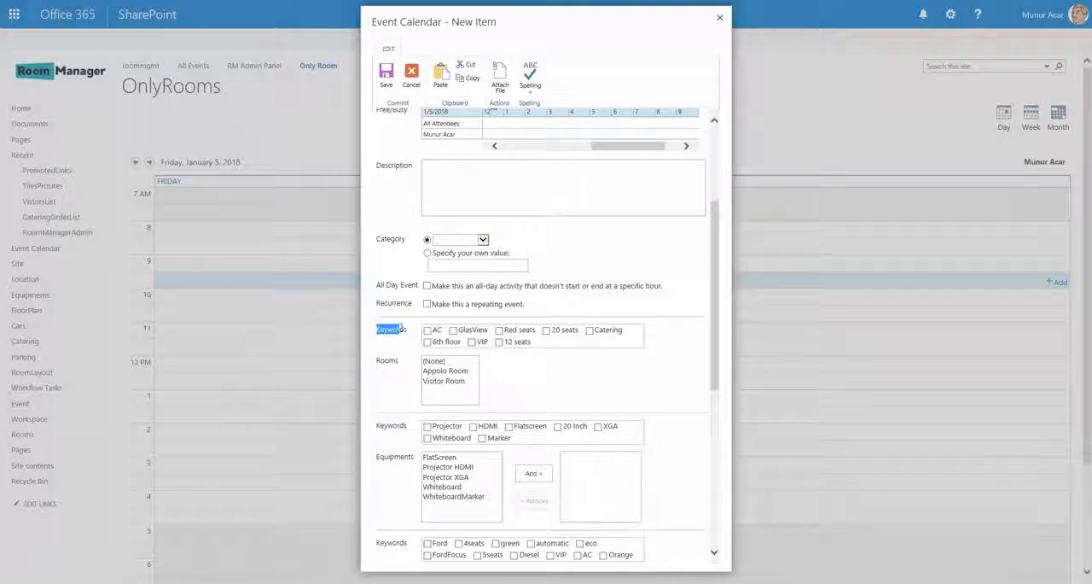
drag(376, 457, 416, 457)
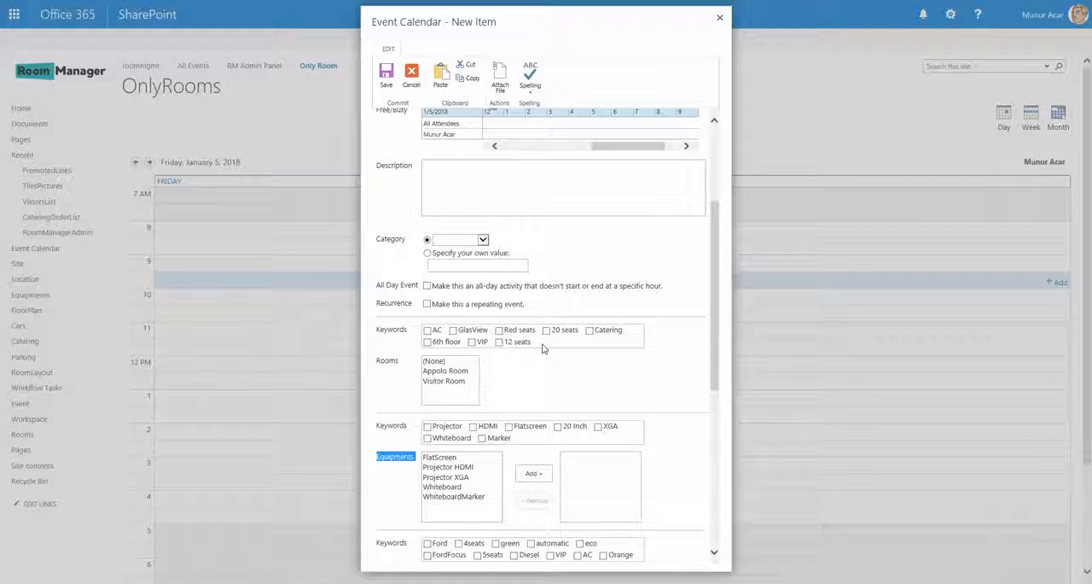
click(444, 380)
click(446, 370)
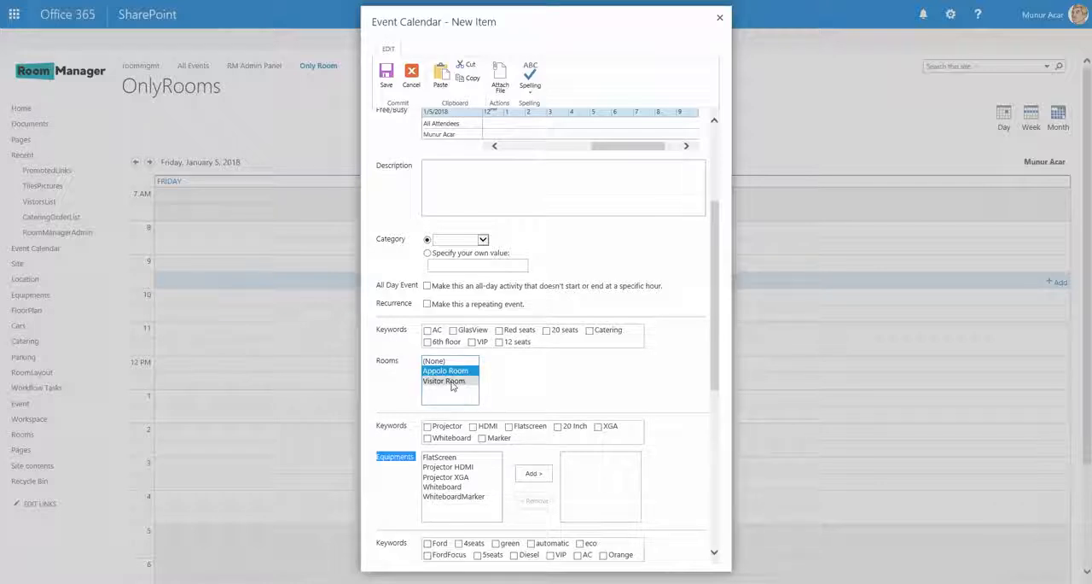
click(453, 384)
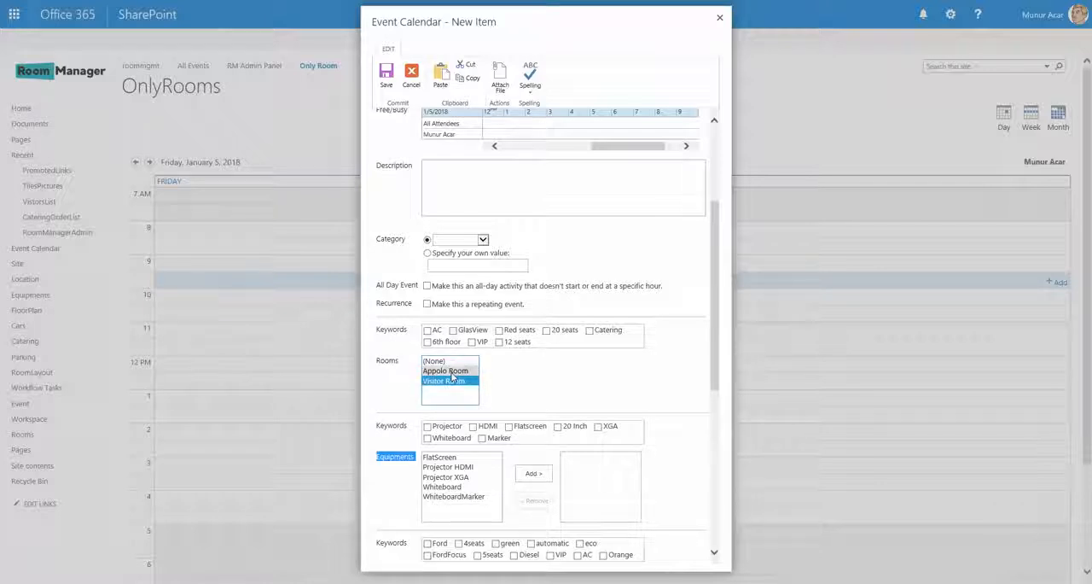
click(452, 371)
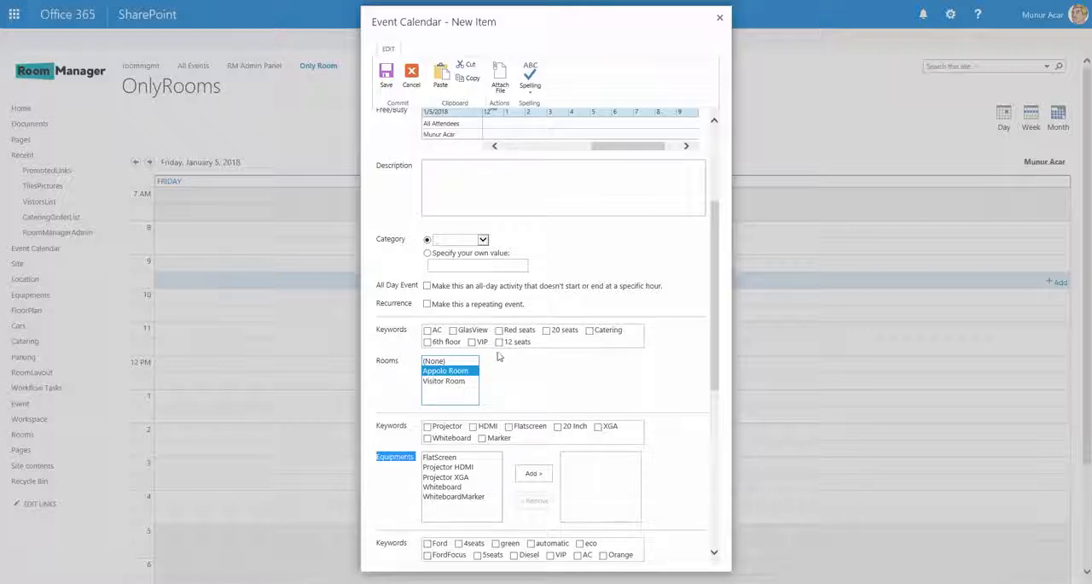
- Filter the rooms by the keywords AC and 6th floor and select Visitor Room for the event
click(427, 330)
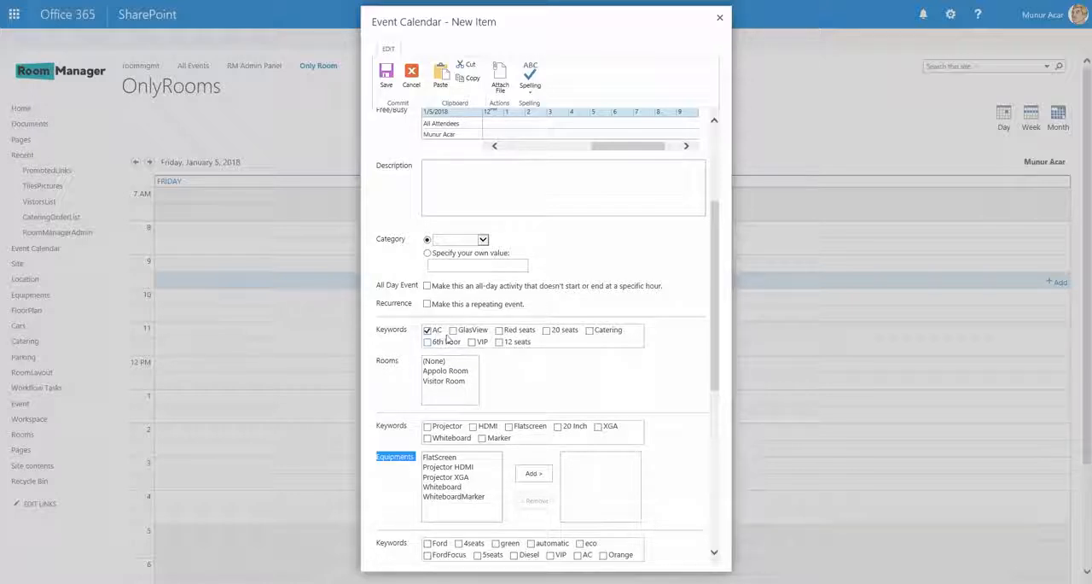
click(428, 343)
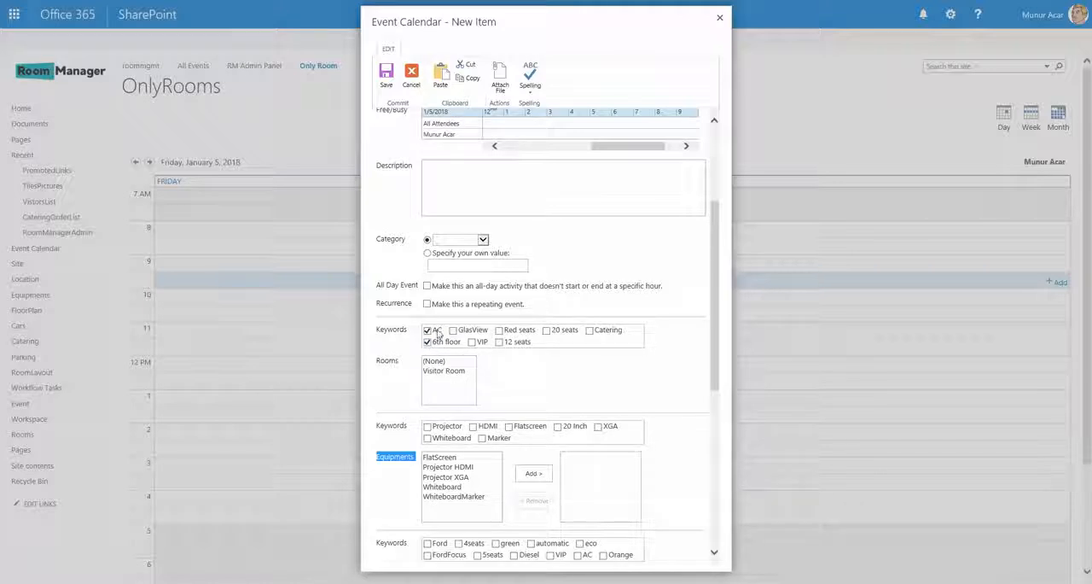
click(447, 372)
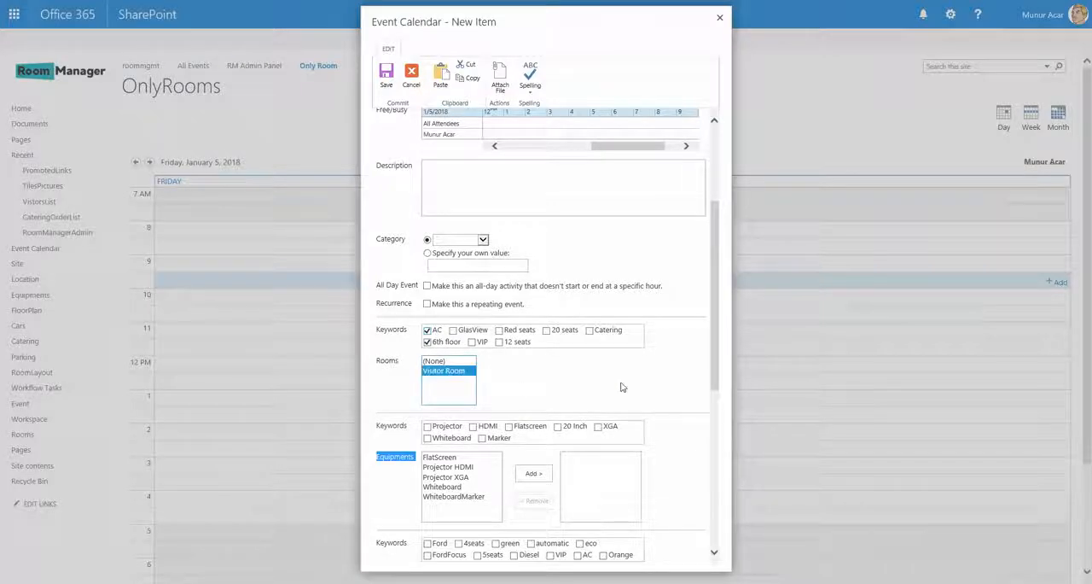
- Add Projector XGA to the event's equipment and highlight FordFocus among the available cars
scroll(622, 387, down, 1)
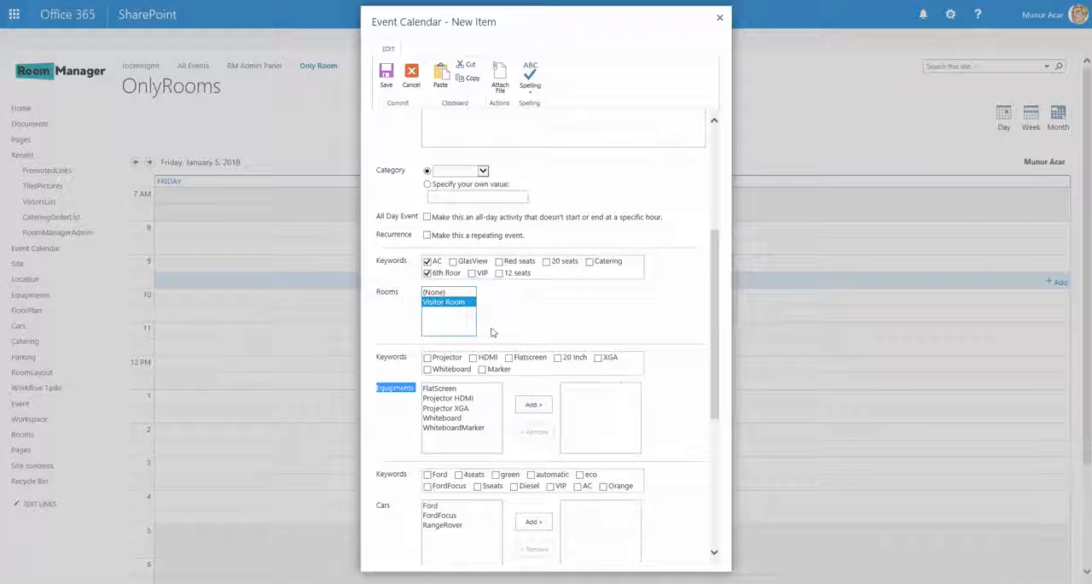
scroll(582, 346, down, 1)
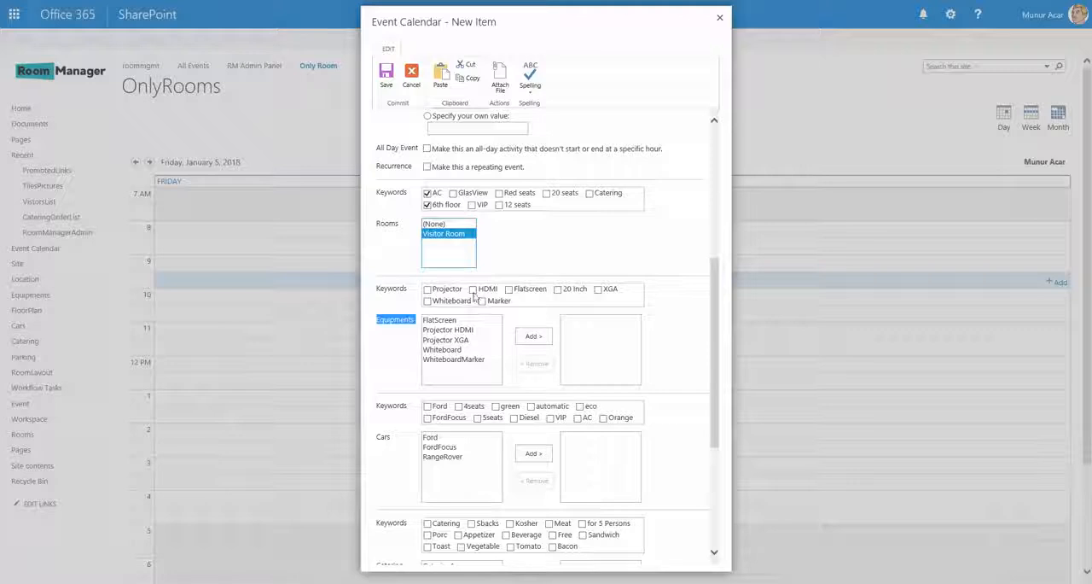
click(487, 339)
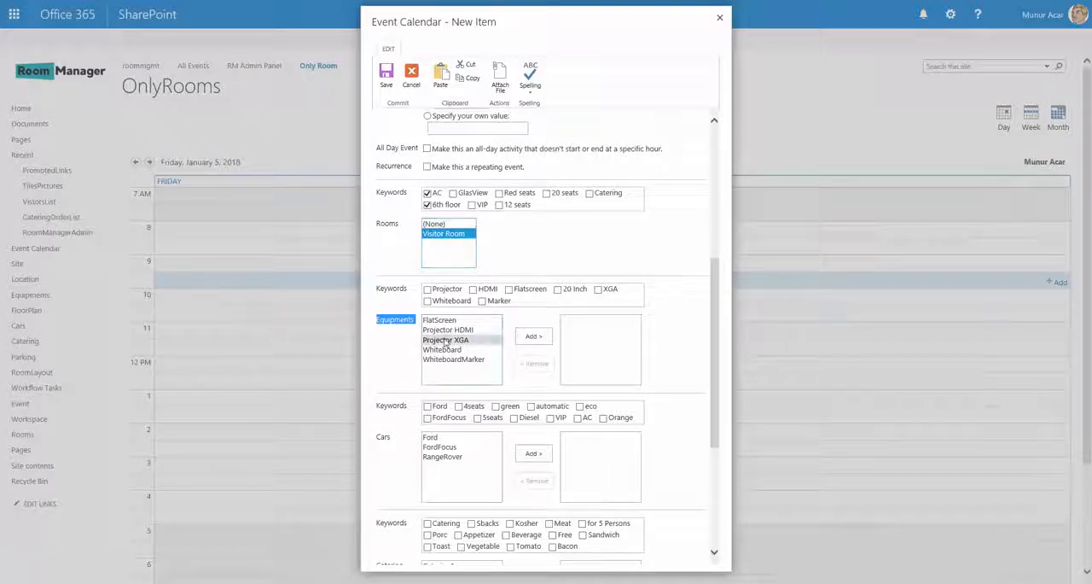
click(538, 338)
click(452, 446)
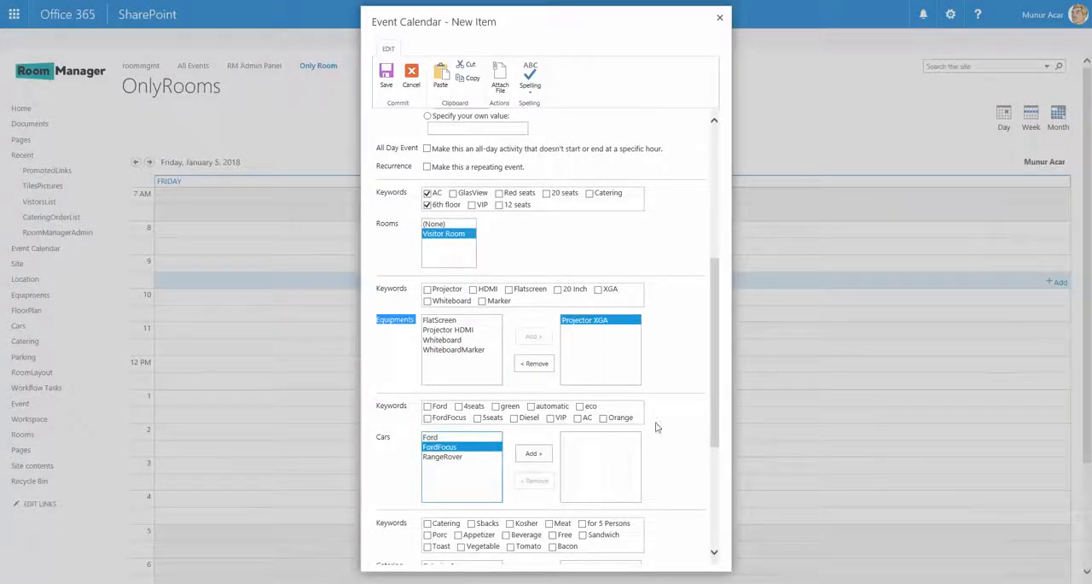
- Add Cola as the event's catering and Parking1 as its parking space
scroll(662, 425, down, 5)
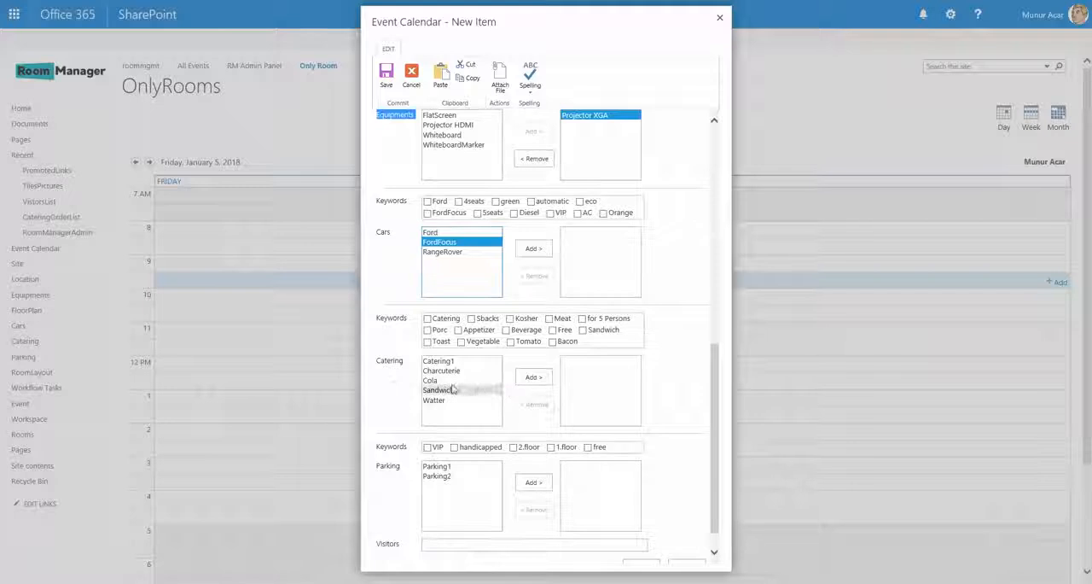
click(445, 379)
click(533, 376)
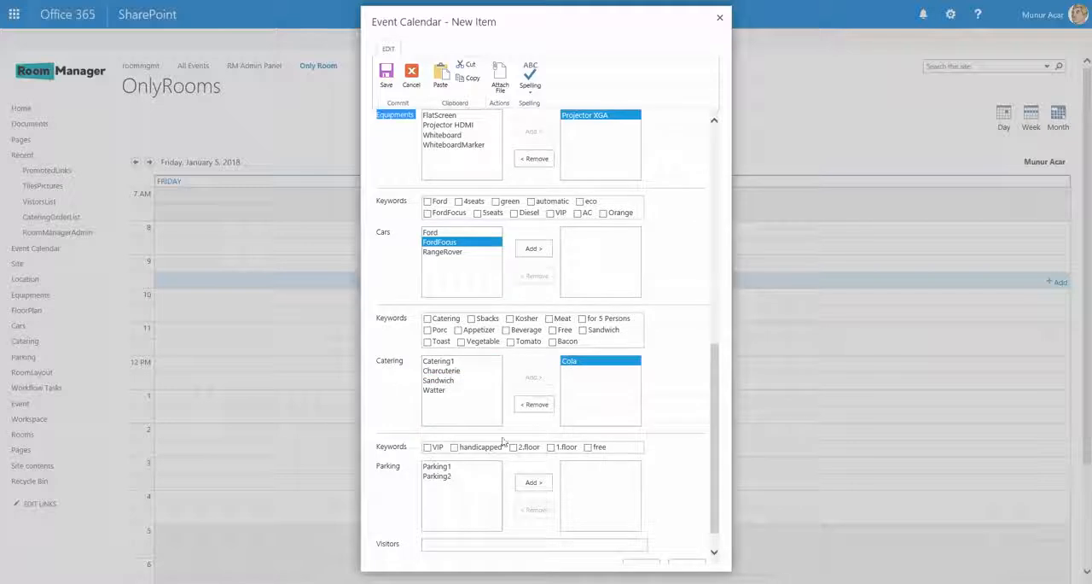
click(436, 466)
click(533, 482)
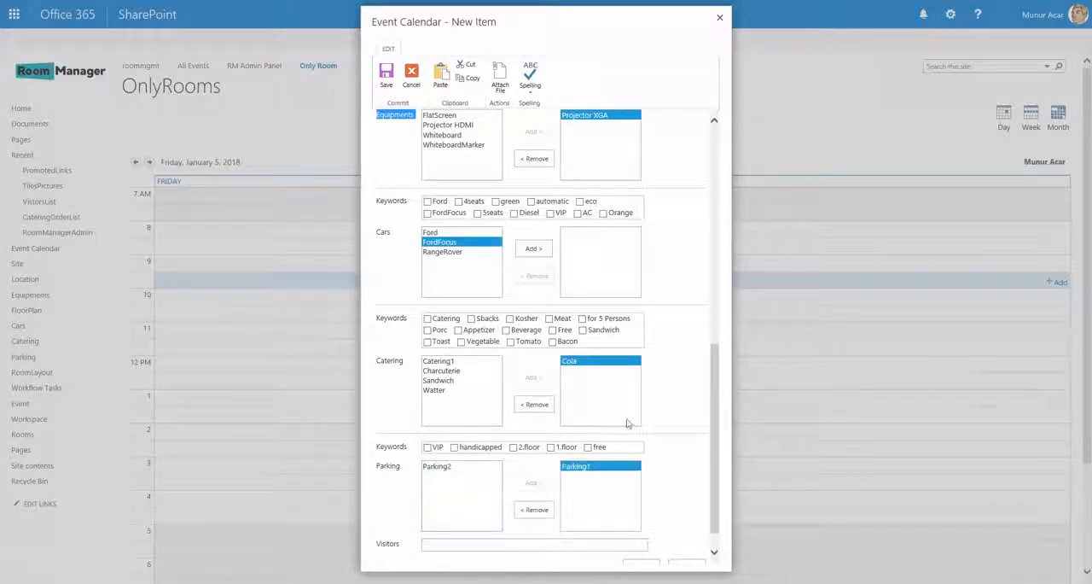
- Enter the visitor's e-mail address in the event's Visitors field
click(441, 544)
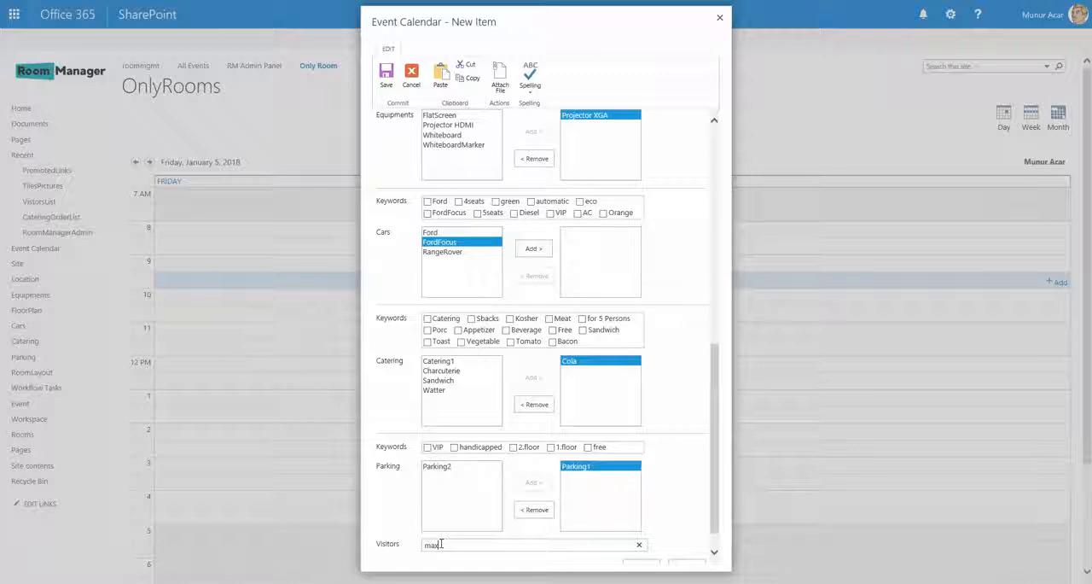
scroll(614, 433, down, 1)
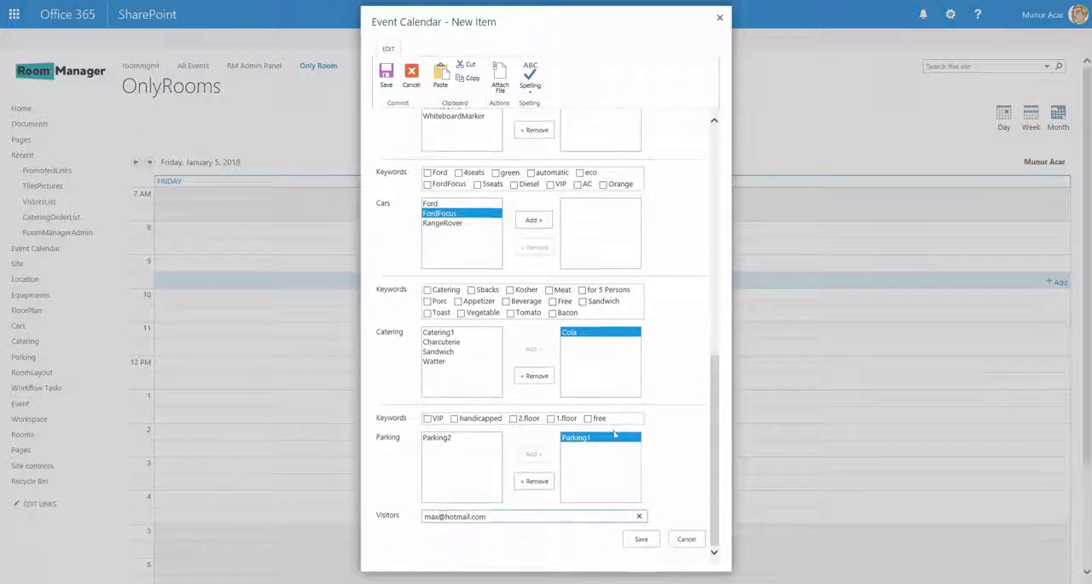
- Save the new event and open the list of all events
click(633, 544)
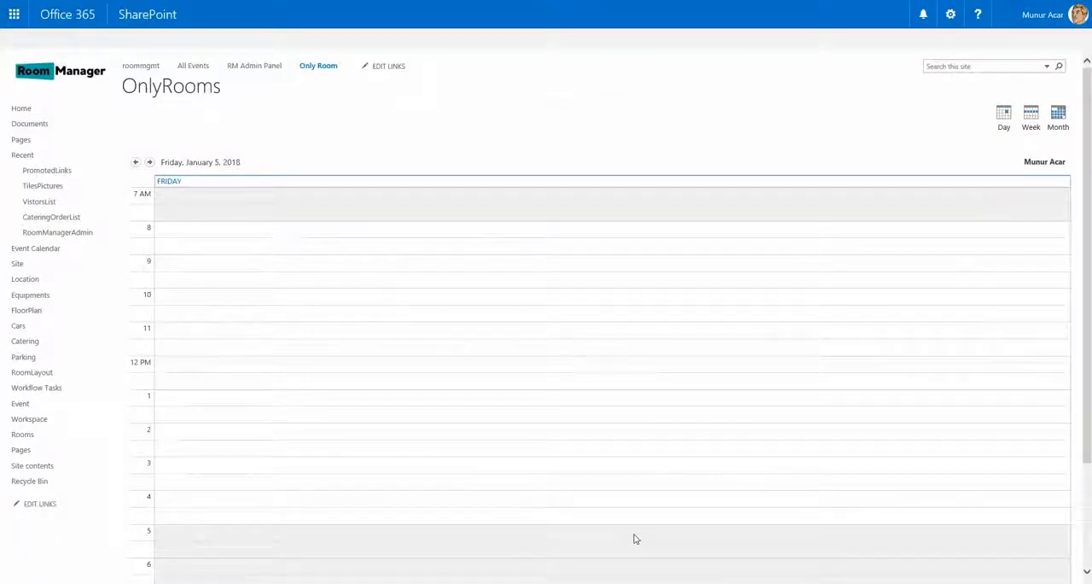
click(194, 68)
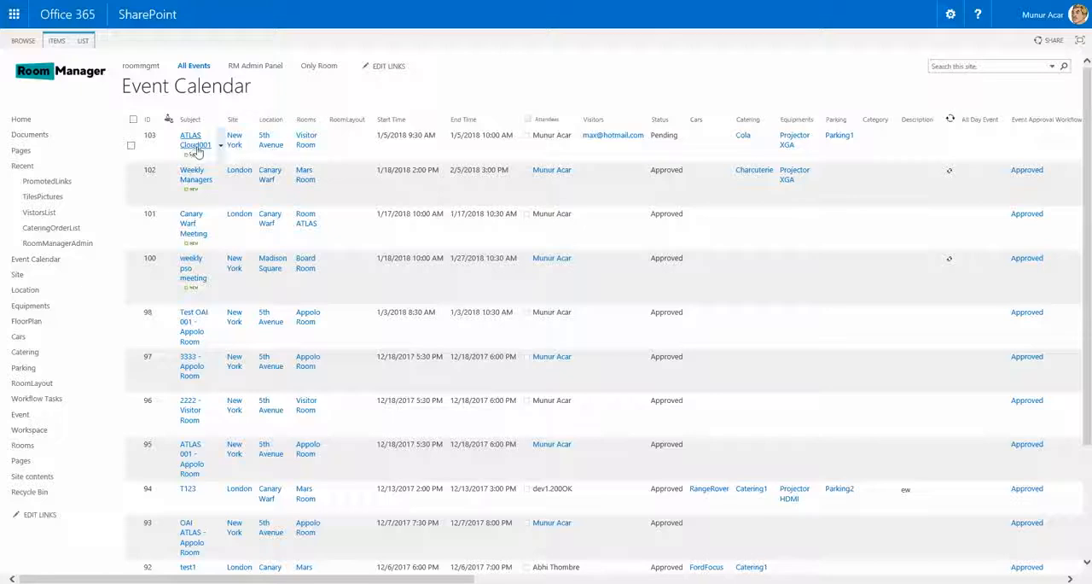
- Open the Event Calendar's list settings and review its general settings, columns and configured views
mouse_move(449, 579)
mouse_down()
mouse_move(1042, 579)
mouse_move(451, 579)
mouse_up()
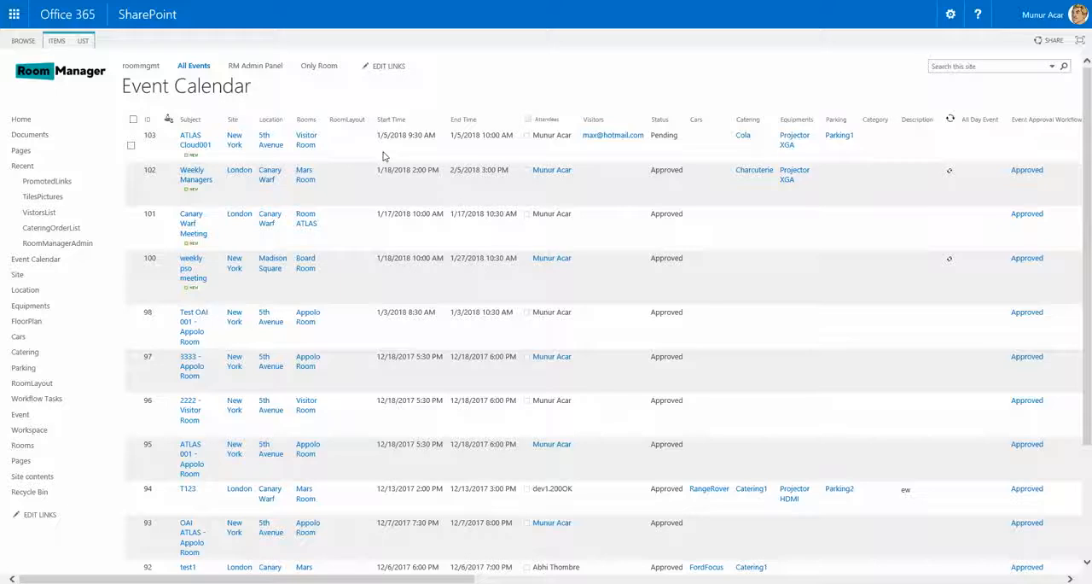
click(148, 139)
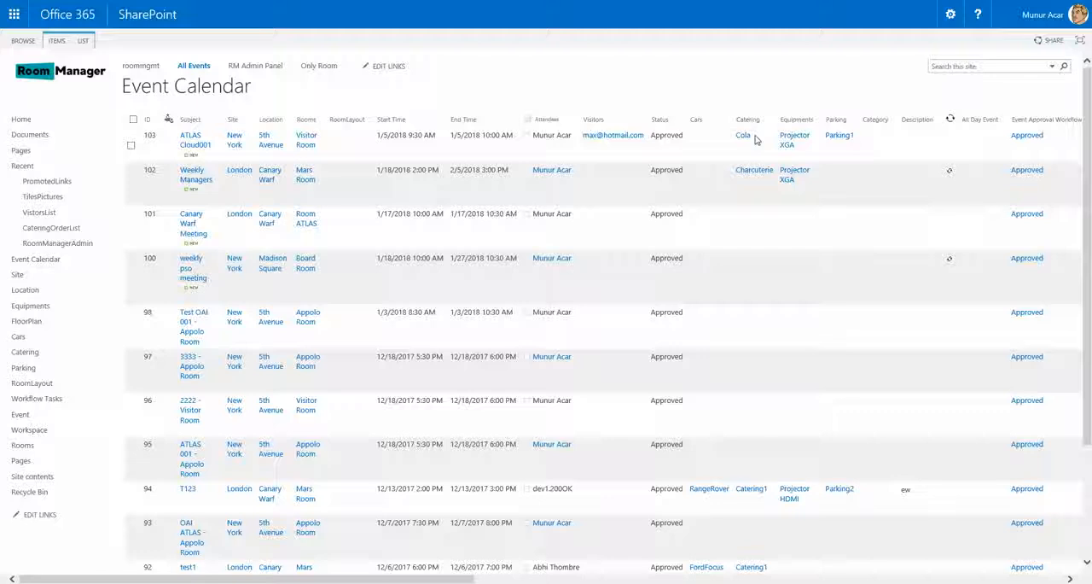
click(83, 41)
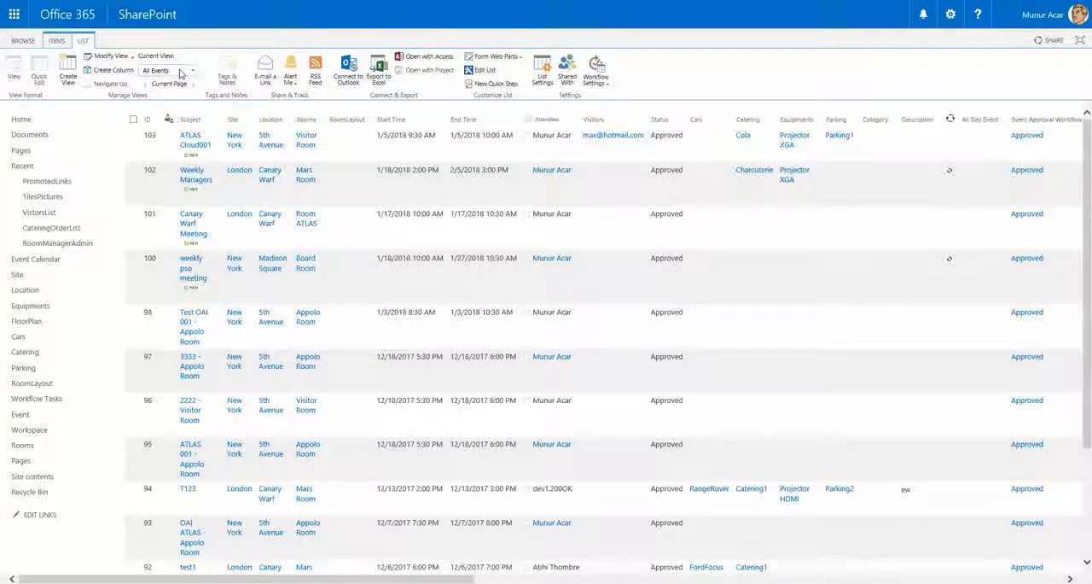
click(292, 81)
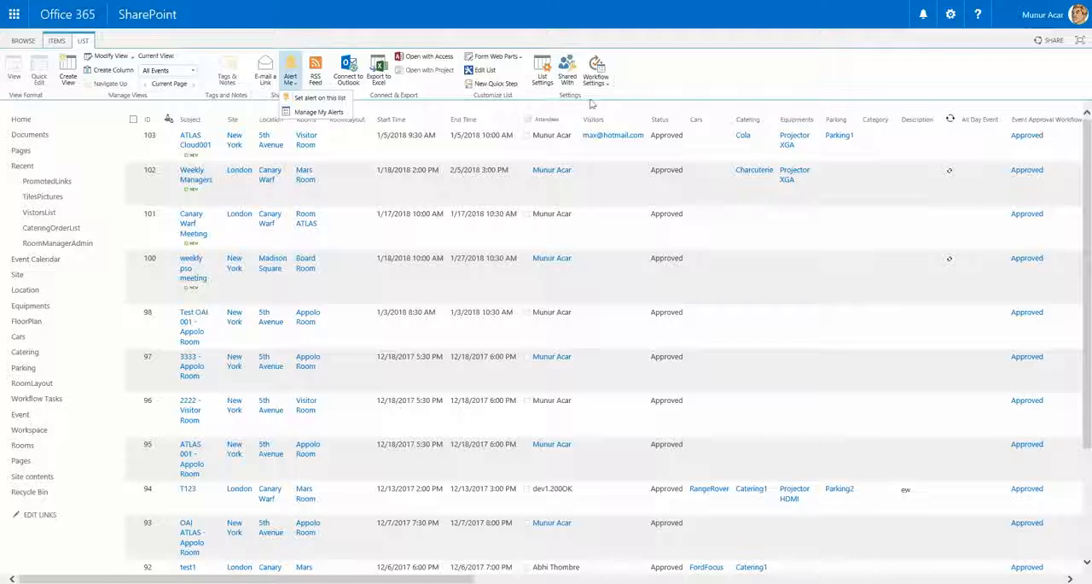
click(542, 86)
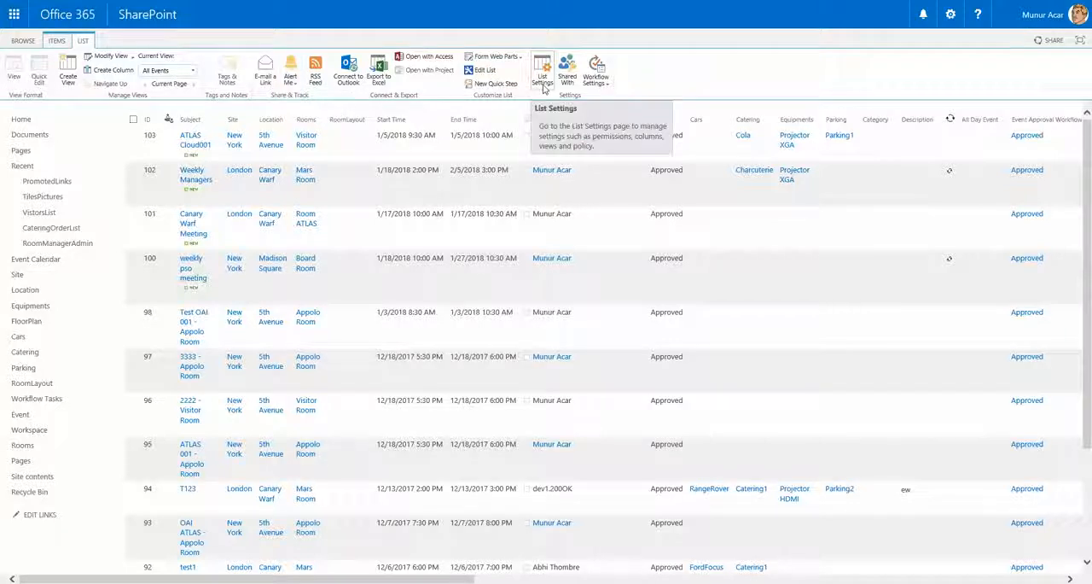
click(542, 86)
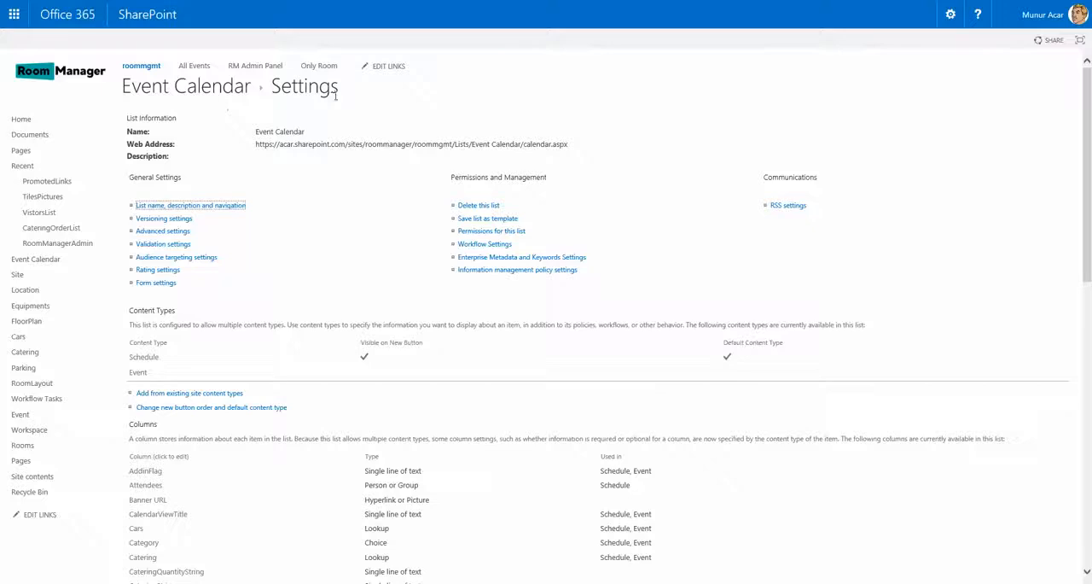
scroll(329, 295, down, 3)
scroll(328, 295, down, 10)
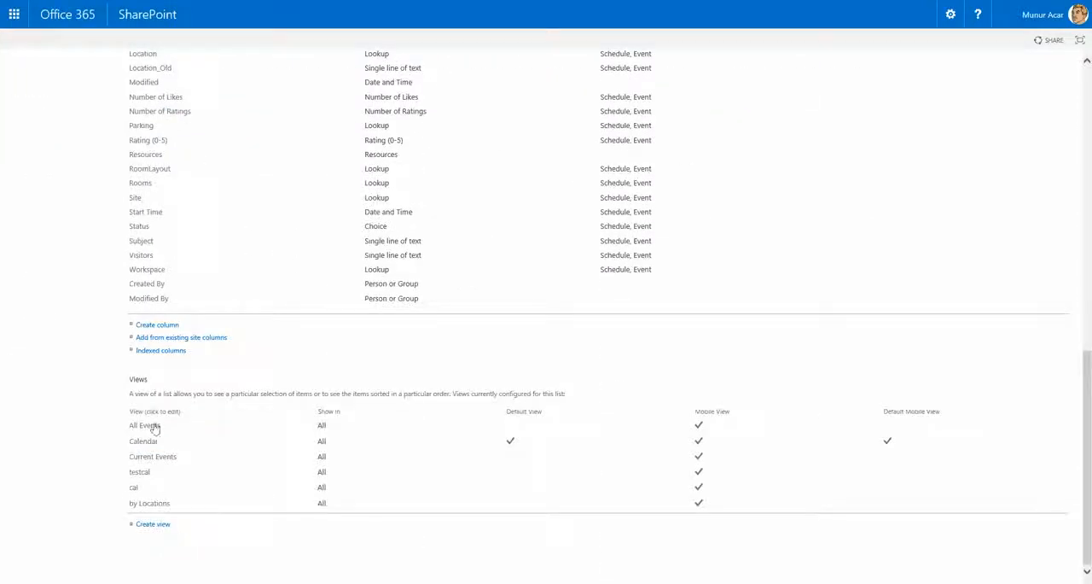
scroll(182, 270, up, 6)
scroll(329, 293, up, 7)
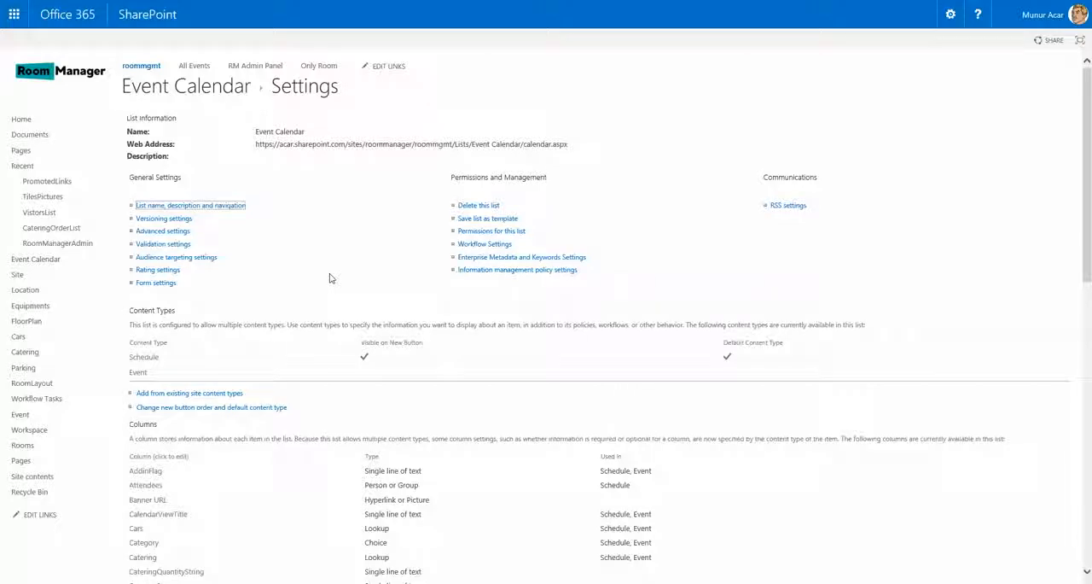
- Go to the Room Manager Calendar from the site's home page and open the ATLAS Cloud001 event on January 5, 2018
click(63, 73)
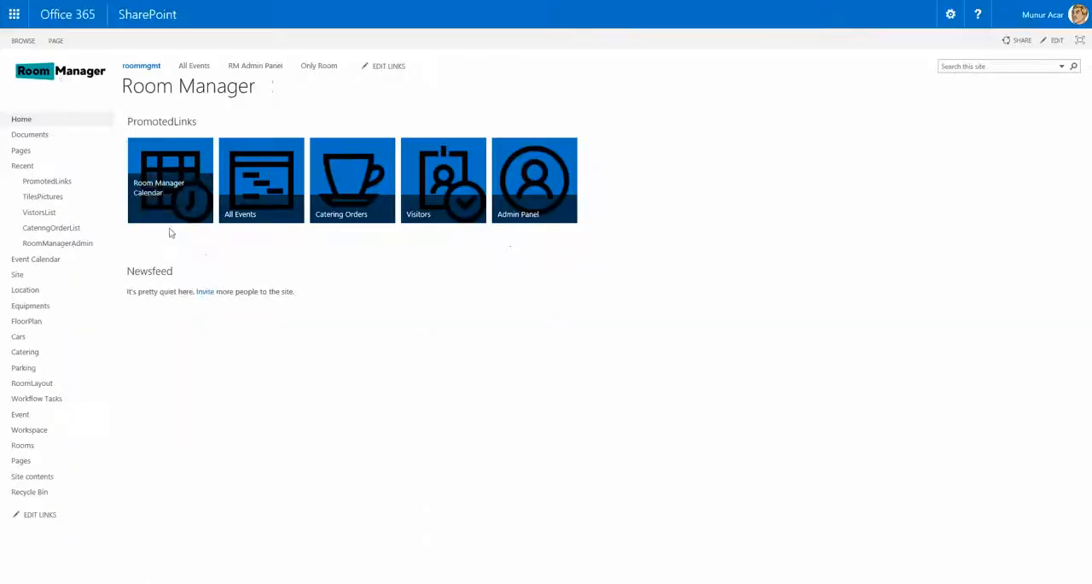
click(168, 192)
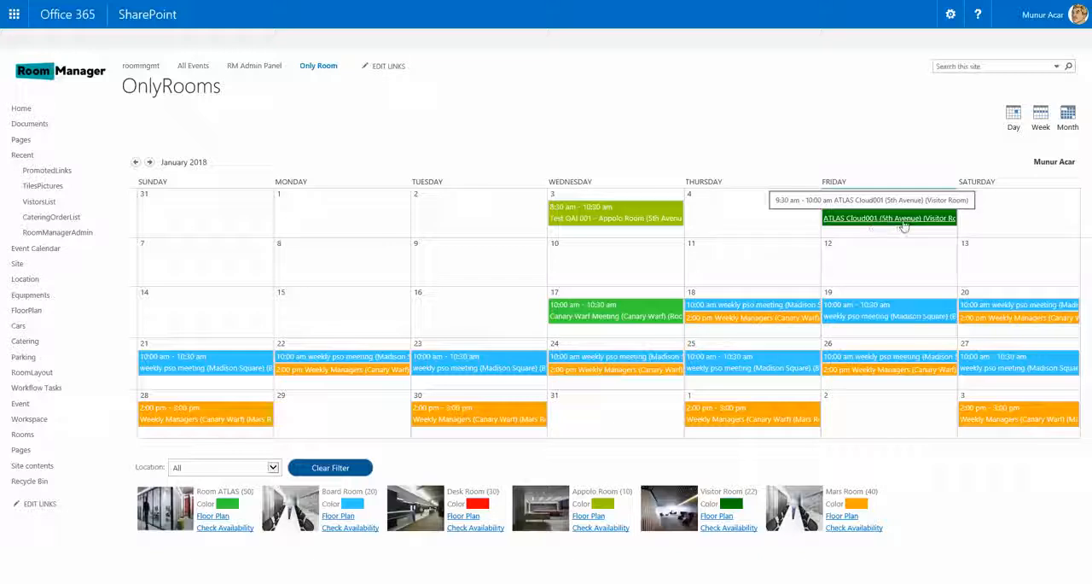
click(903, 224)
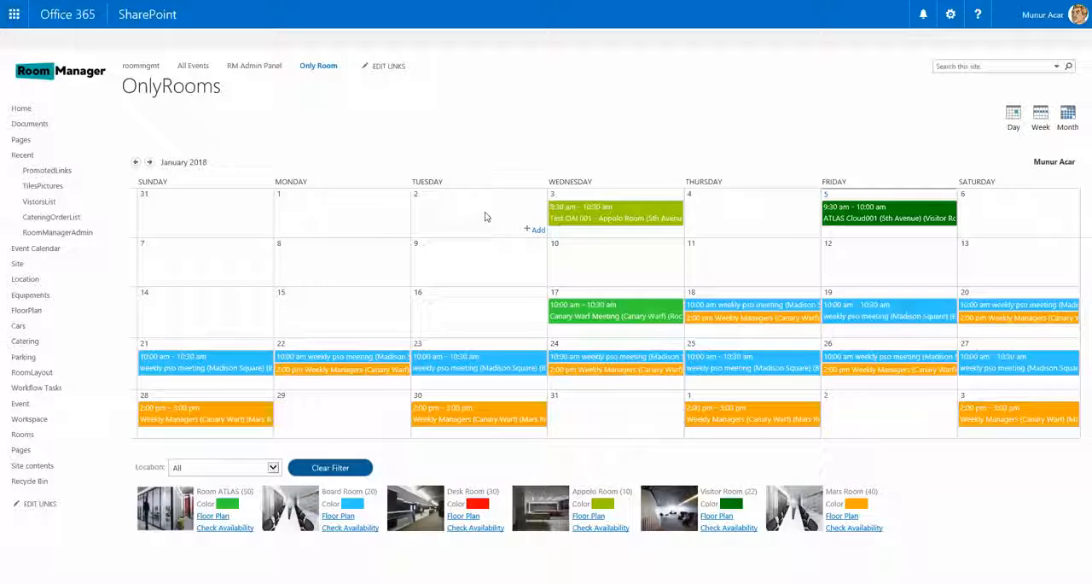
- View the Admin Panel item of the RM Admin Panel list, highlight its IsContentApprovalRequired setting, and close the item
click(260, 71)
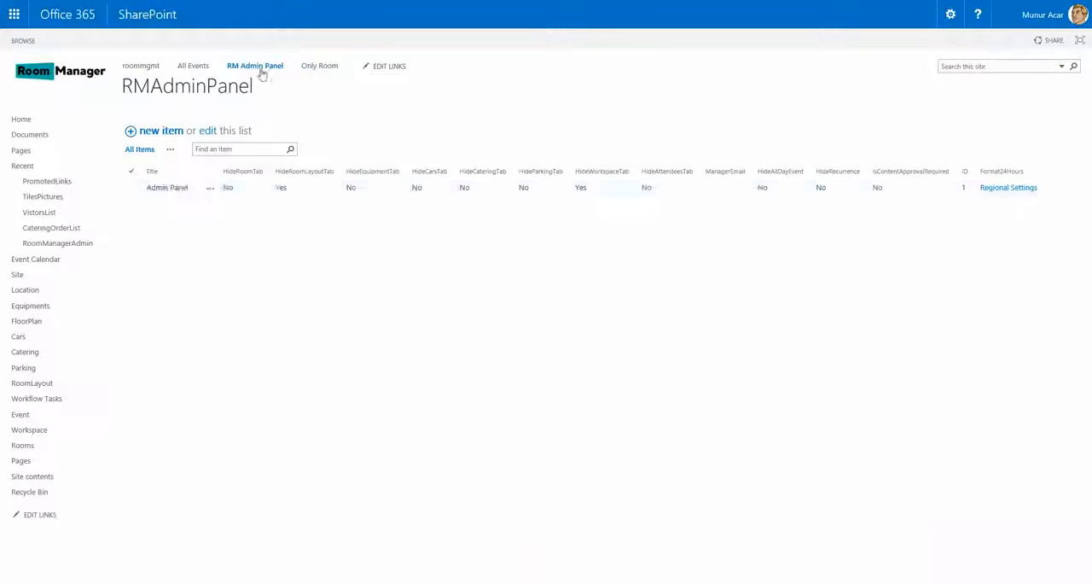
click(171, 189)
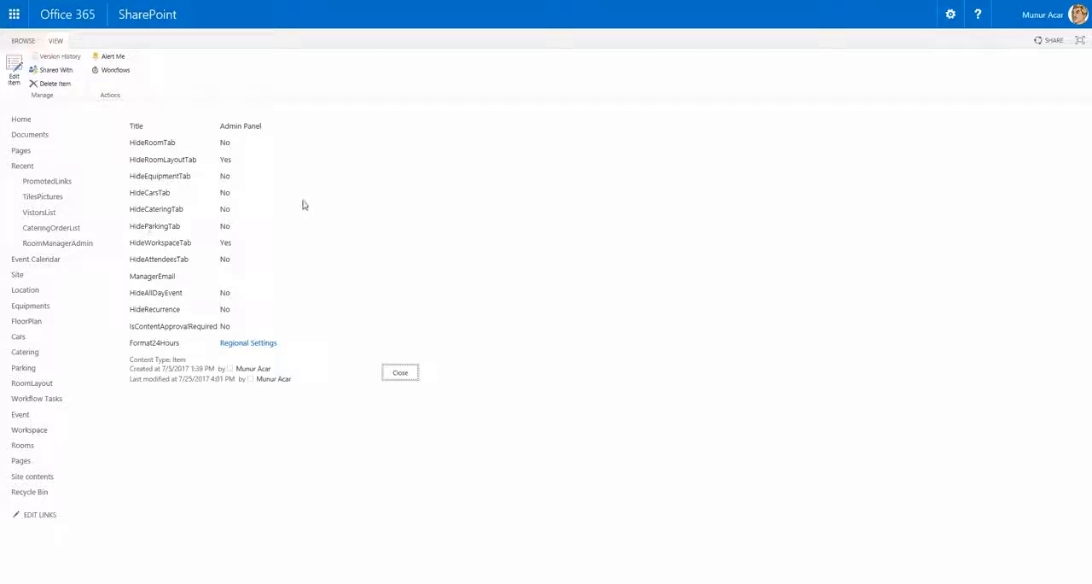
drag(130, 326, 220, 329)
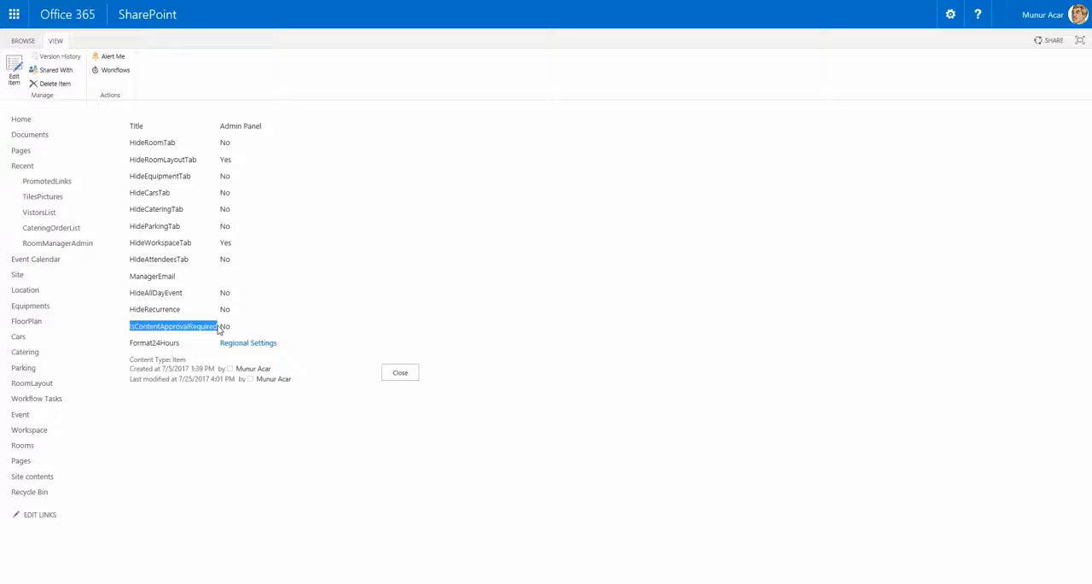
click(410, 378)
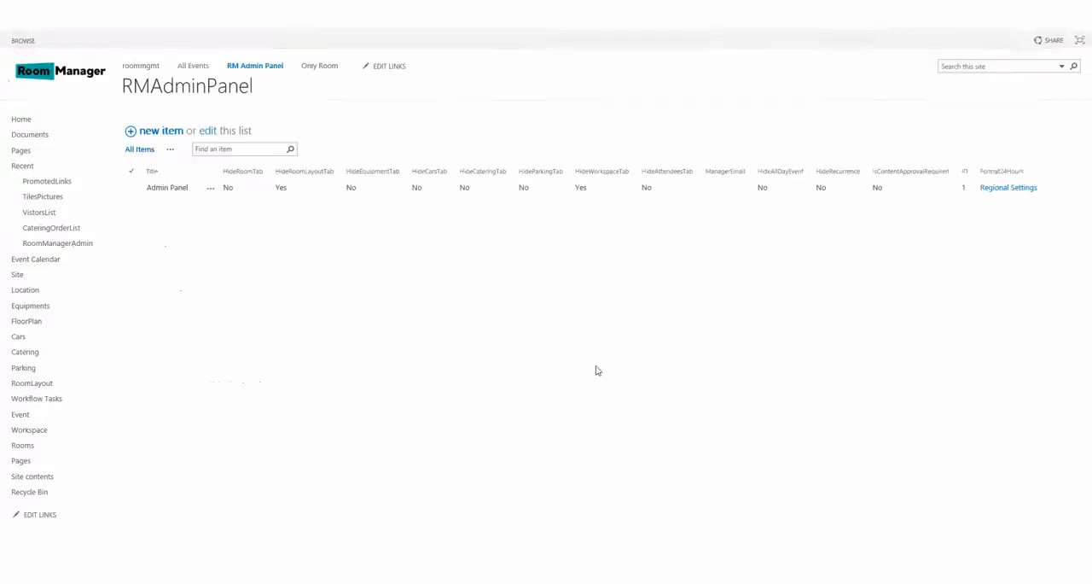